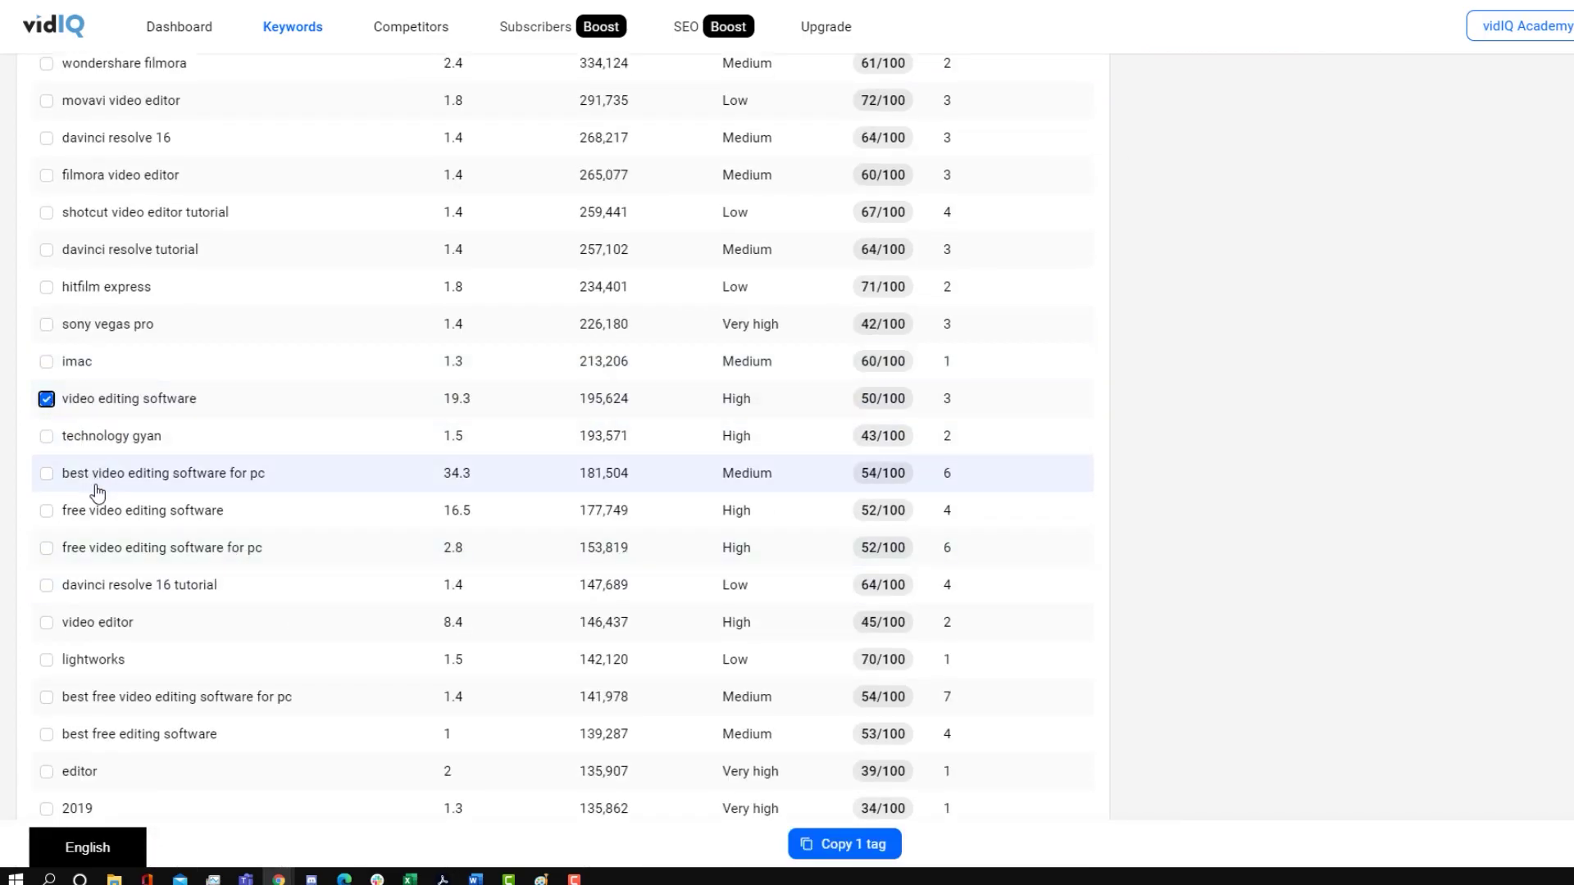
# Add "free video editing software for pc" and "best video editing software for pc" to the selected keywords and copy the tags.
pyautogui.click(46, 547)
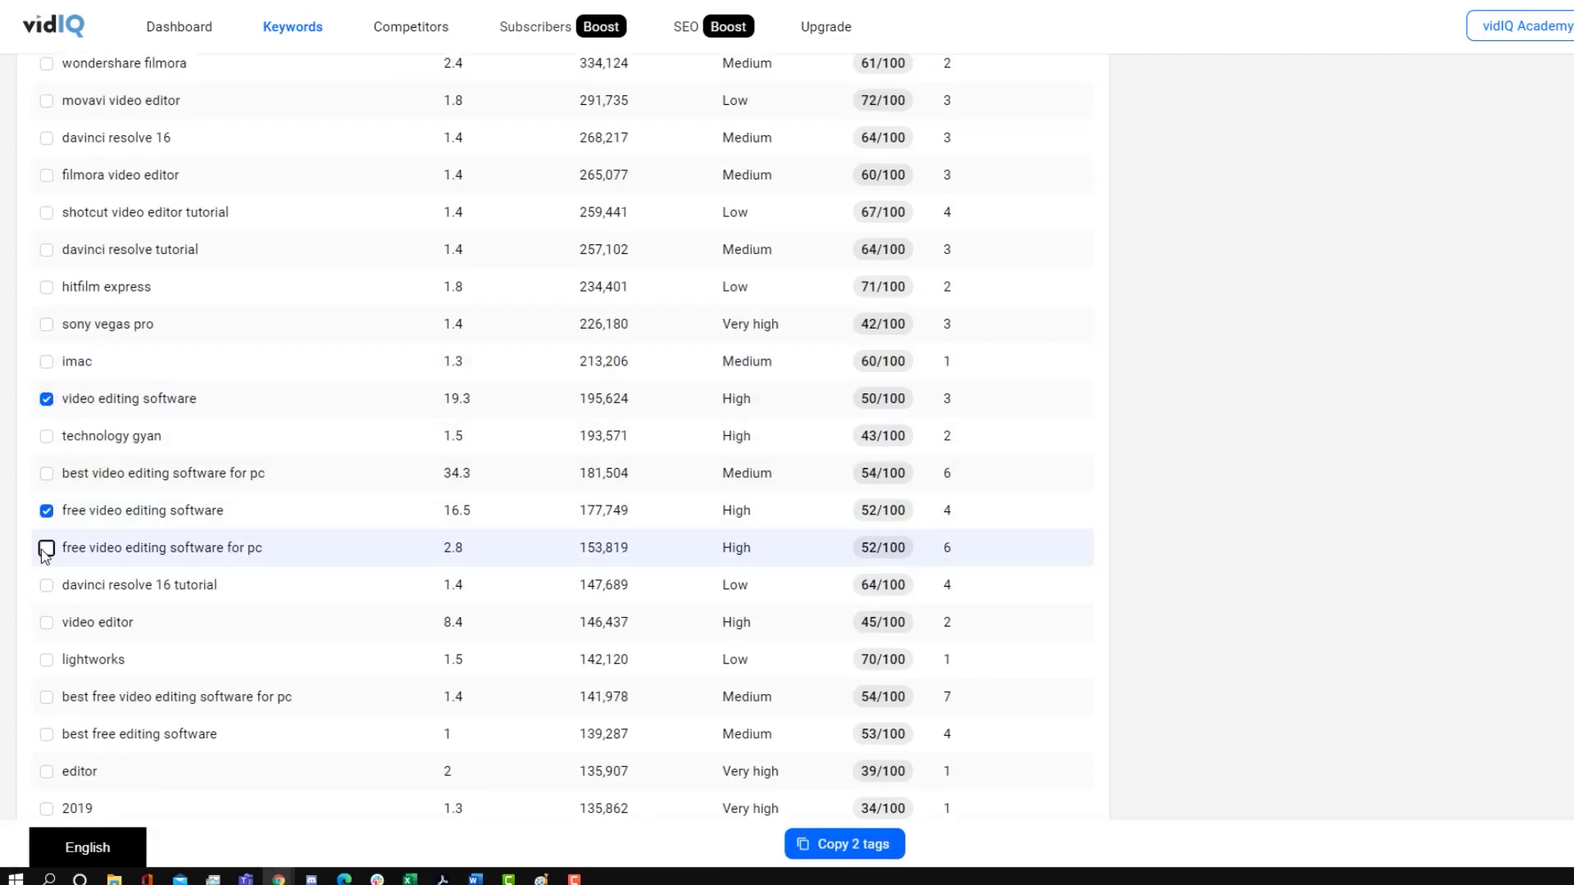
pyautogui.click(46, 473)
pyautogui.click(853, 843)
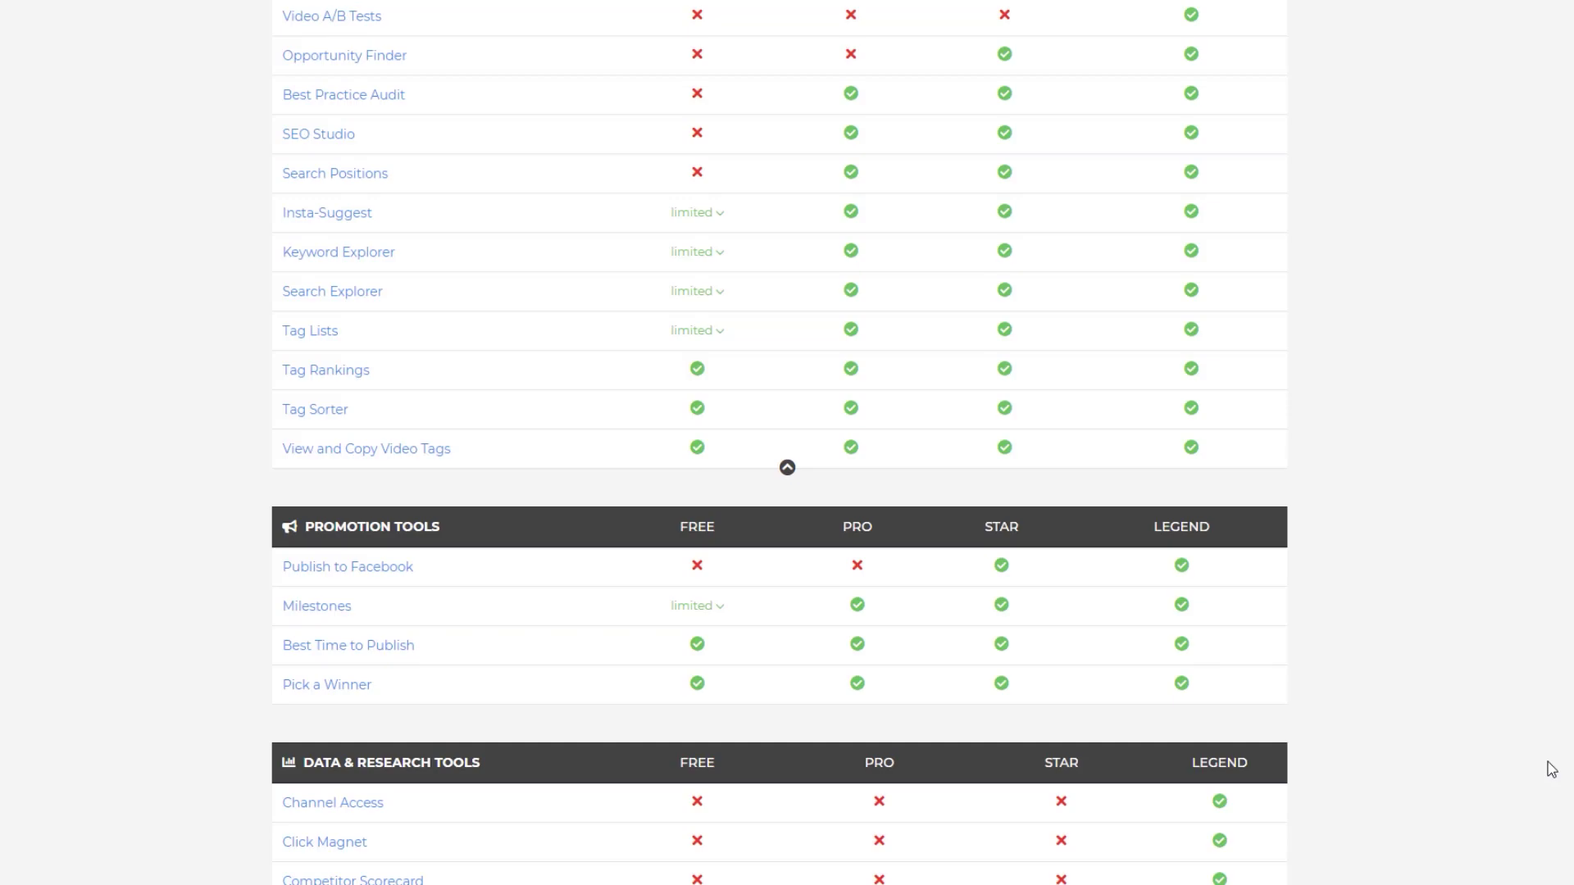
# Compare the features included in each plan on the TubeBuddy and vidIQ pricing pages.
pyautogui.scroll(-6, 1551, 769)
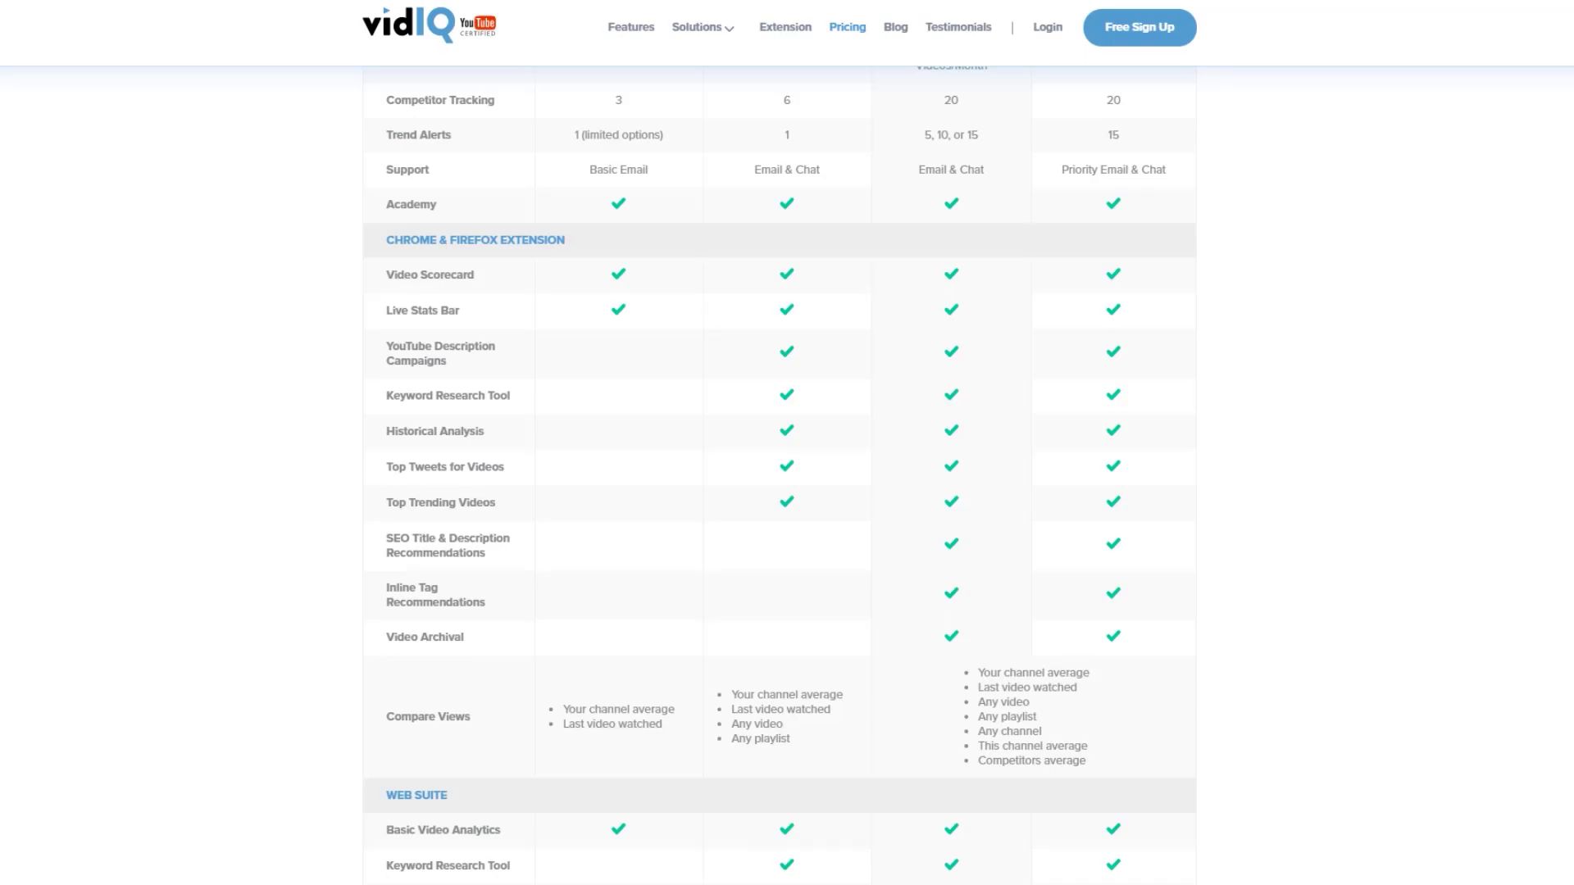
pyautogui.scroll(-5, 320, 378)
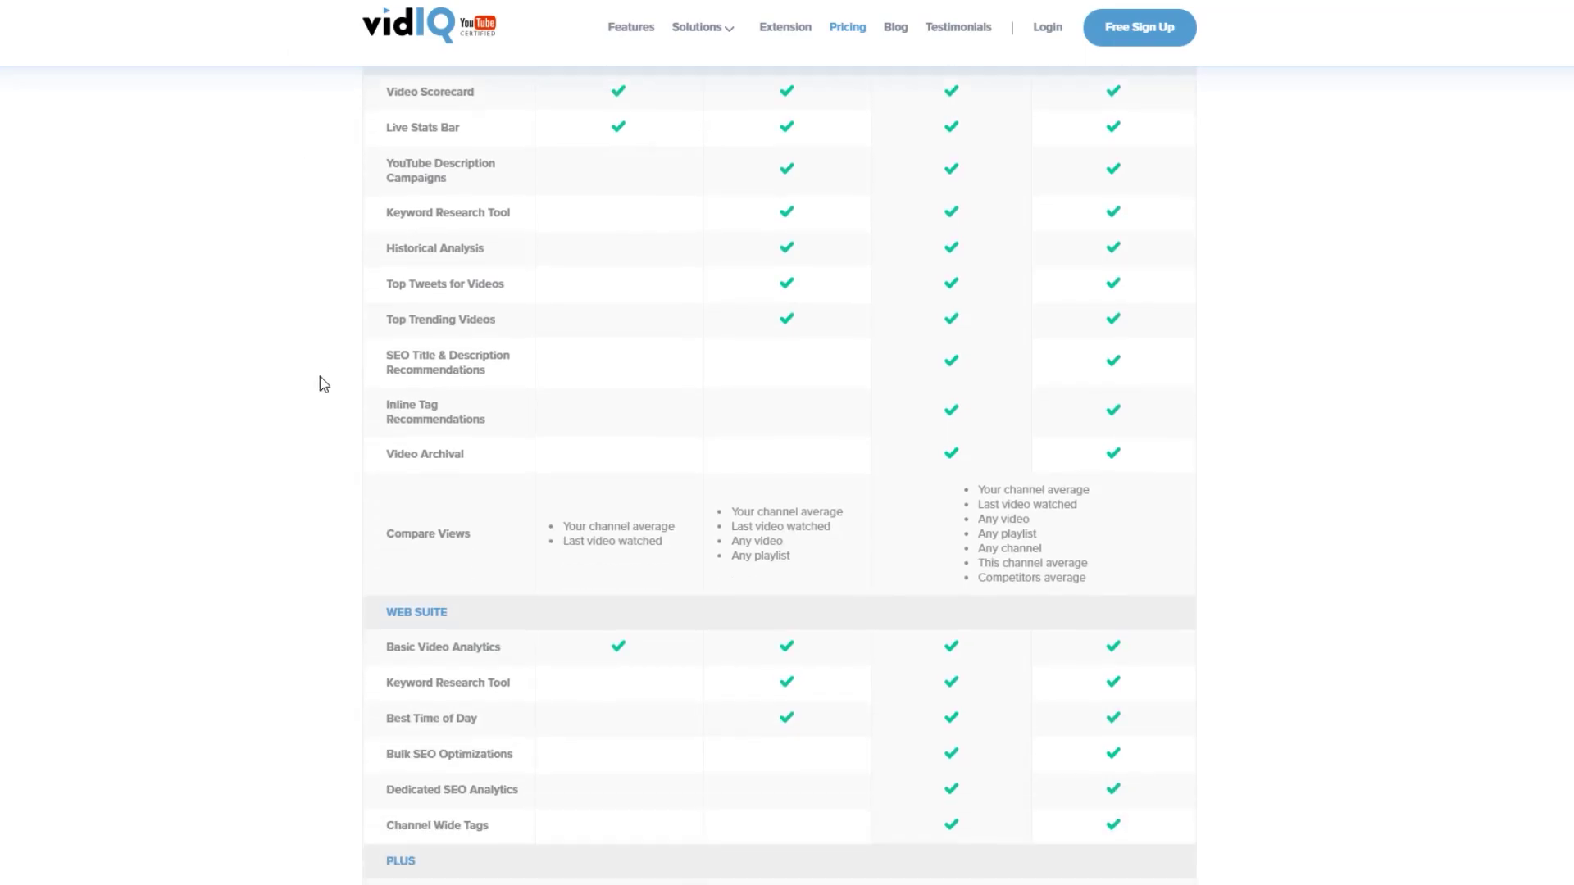
pyautogui.scroll(4, 326, 379)
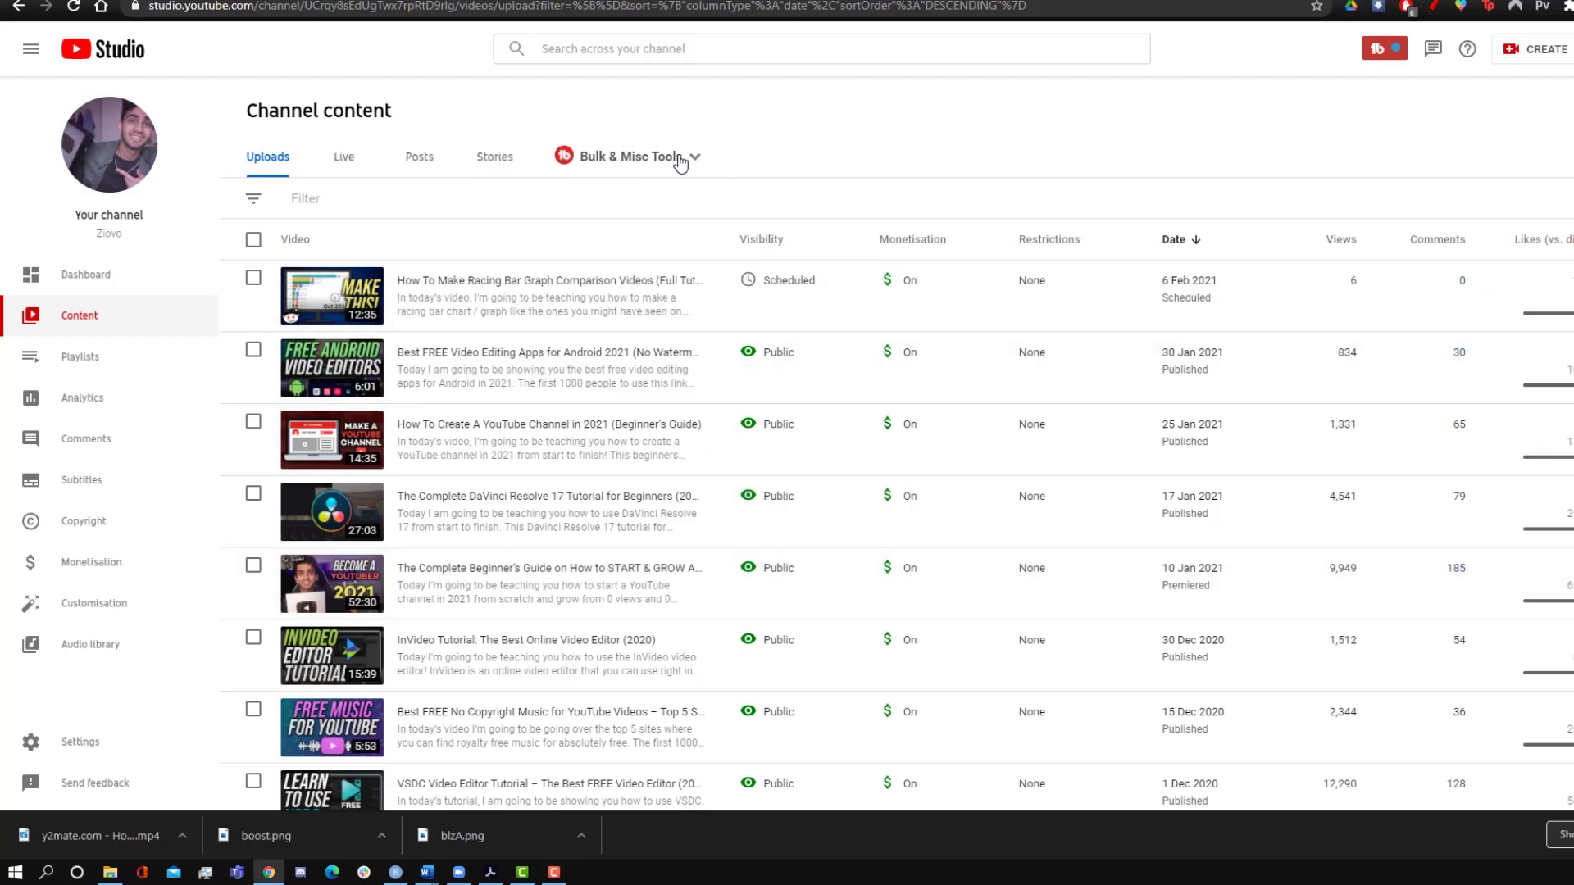
# In YouTube Studio, set up a TubeBuddy bulk find and replace of "twitter.com/ziovo_" with "twitter.com/ziovo", searching descriptions only.
pyautogui.click(680, 159)
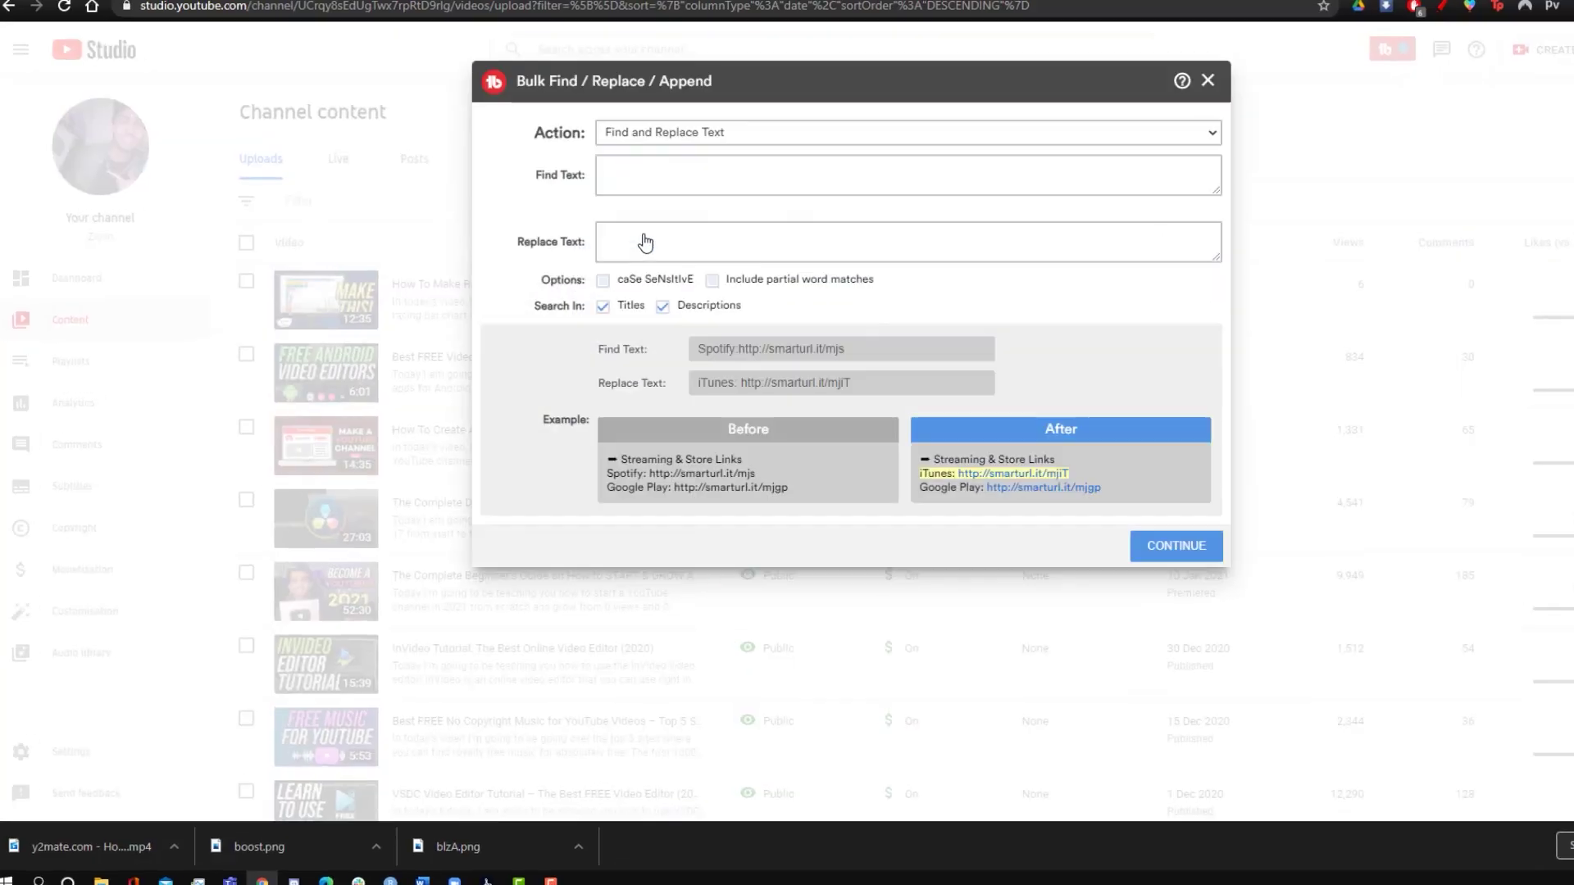
pyautogui.write('twitter.com/ziovo_')
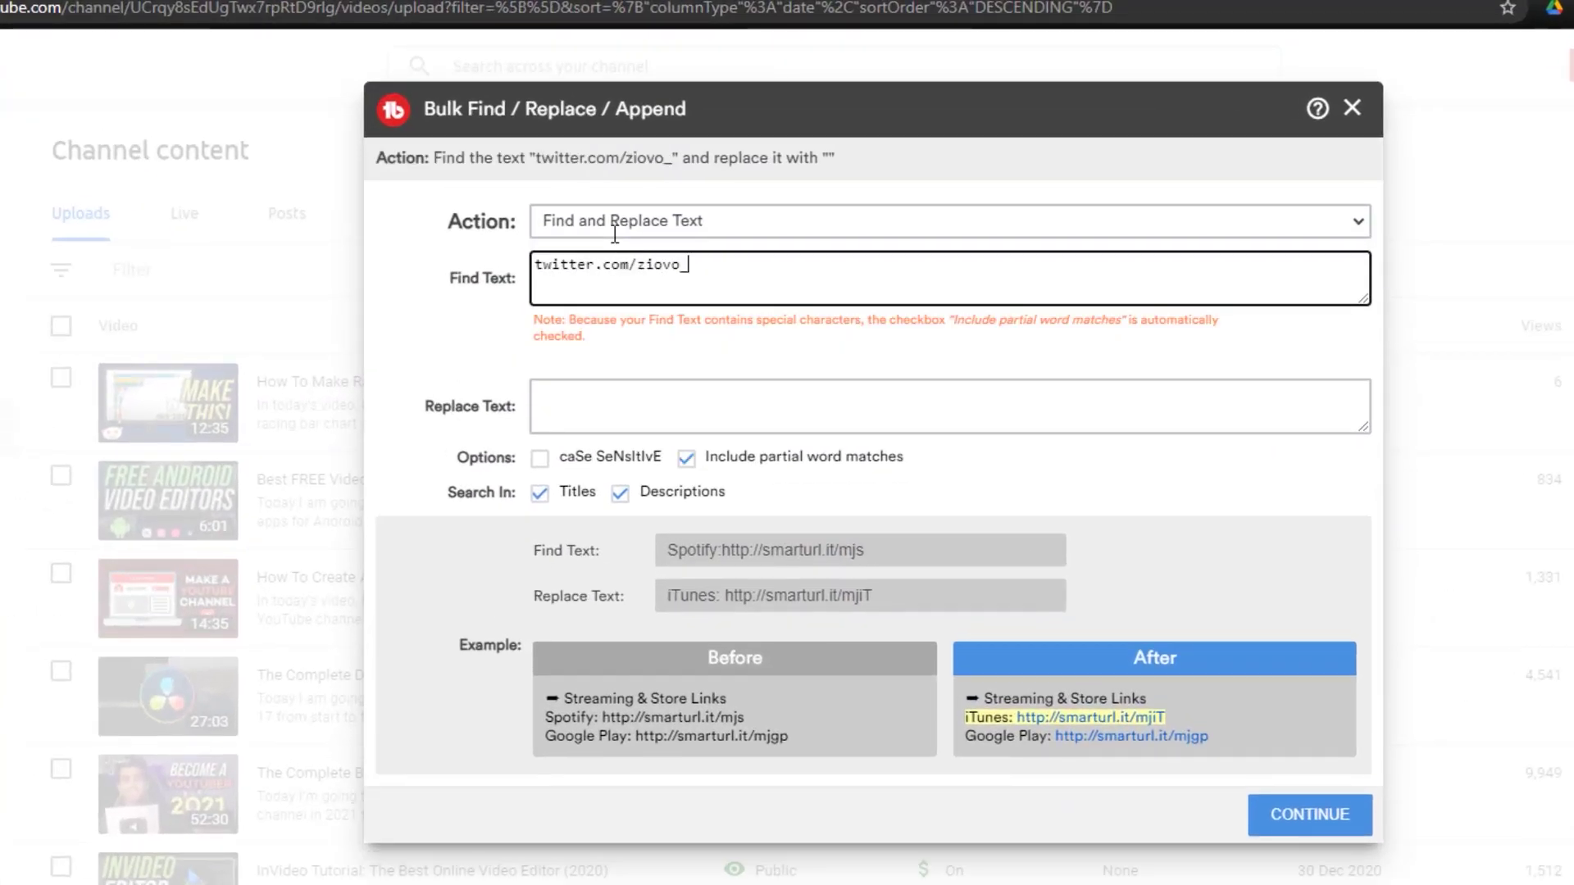
pyautogui.click(641, 405)
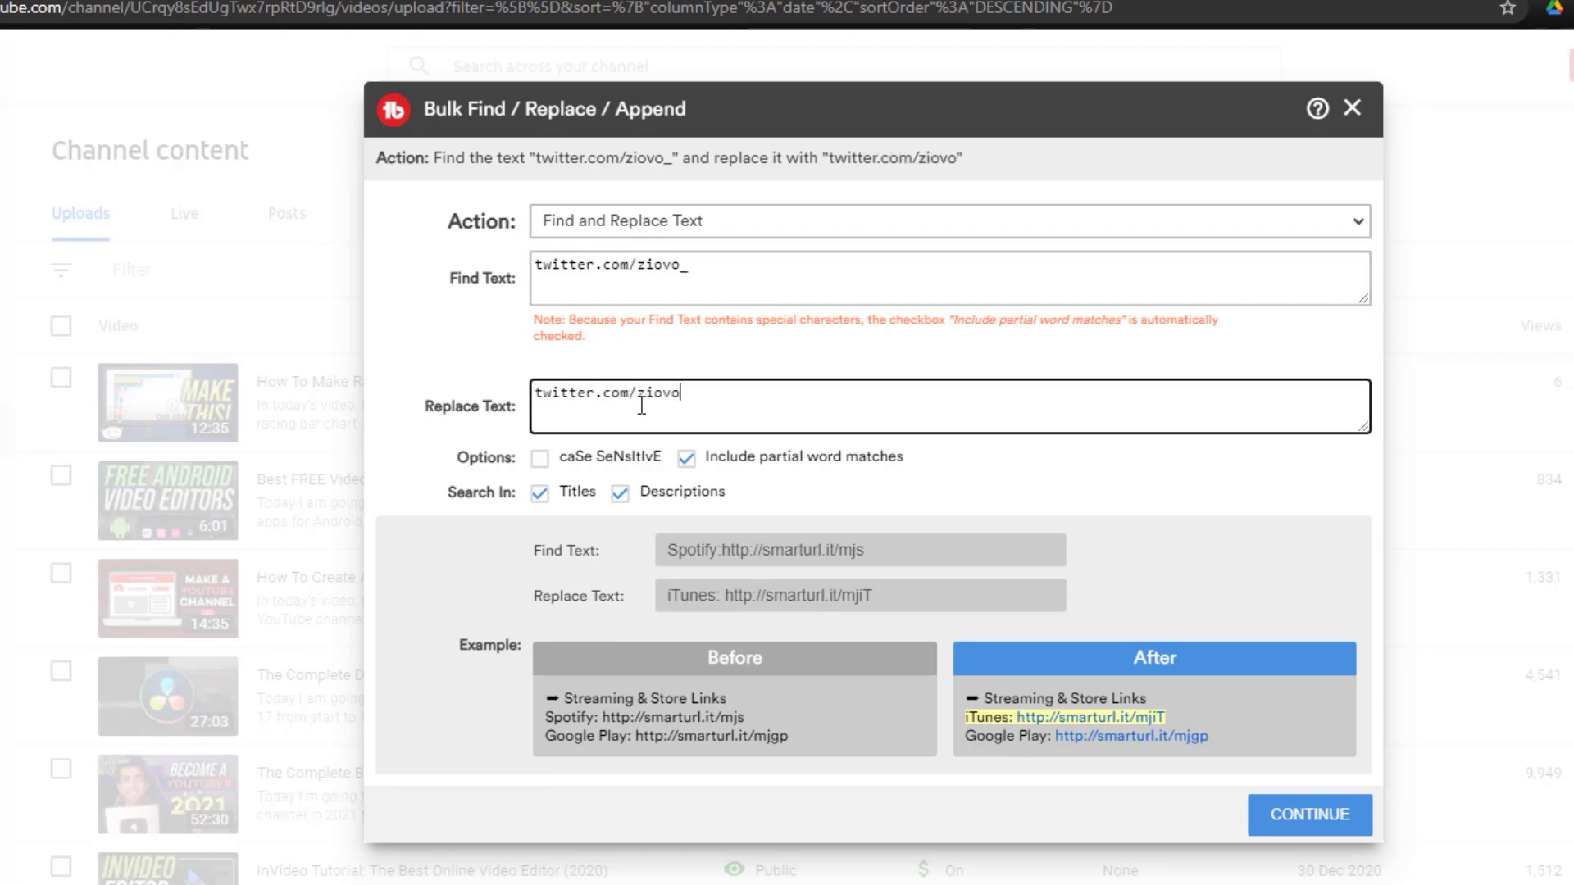
pyautogui.click(565, 496)
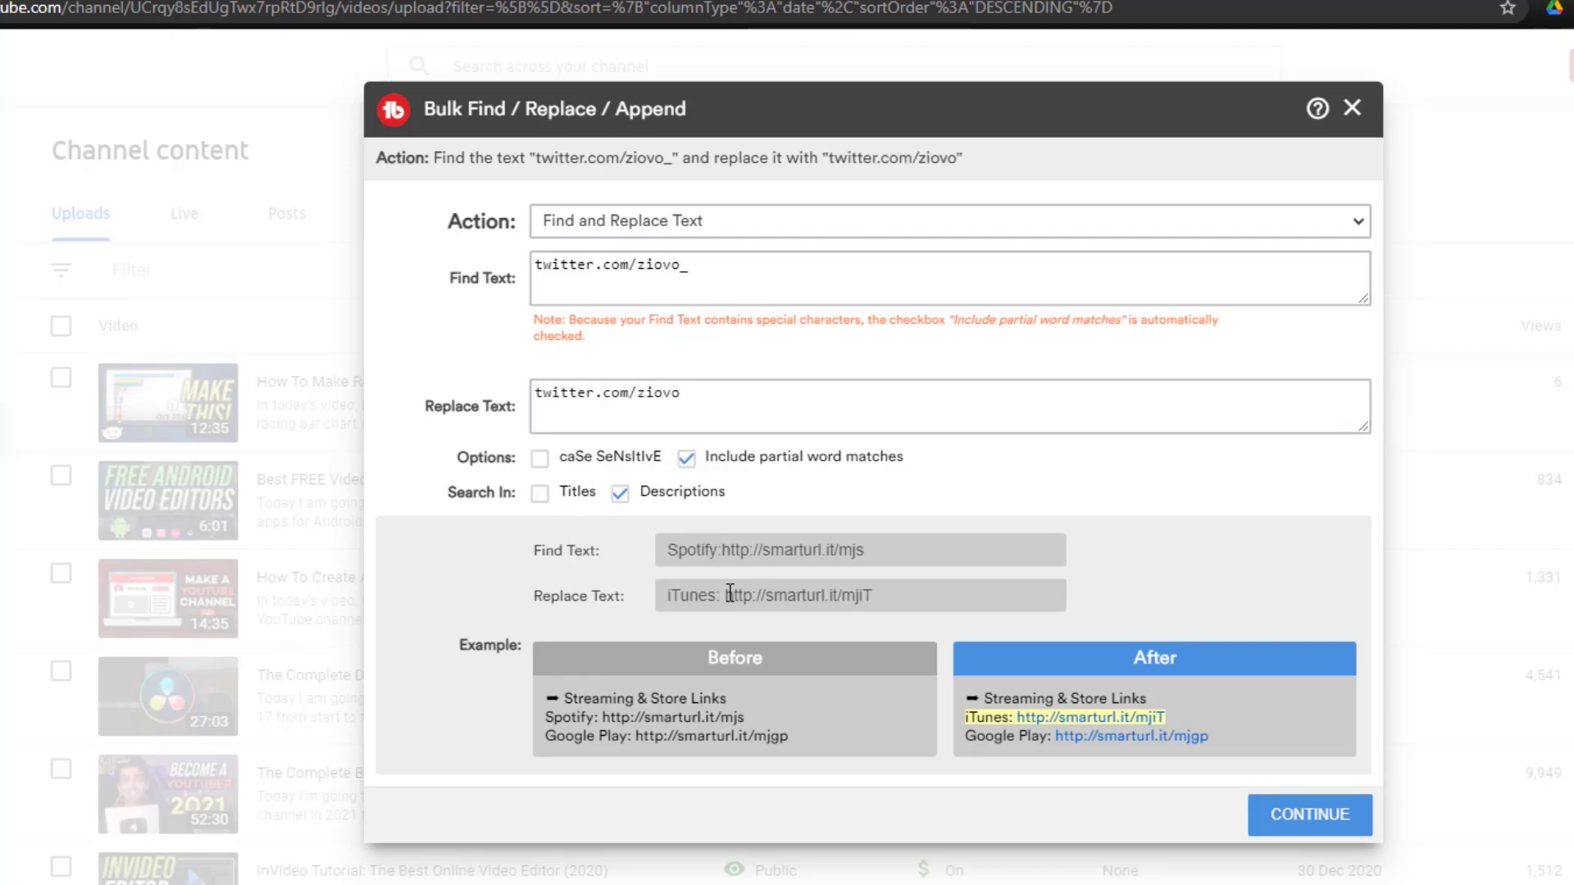
# Search the full list of all channel videos for the text and review the videos offered for replacement.
pyautogui.click(1349, 813)
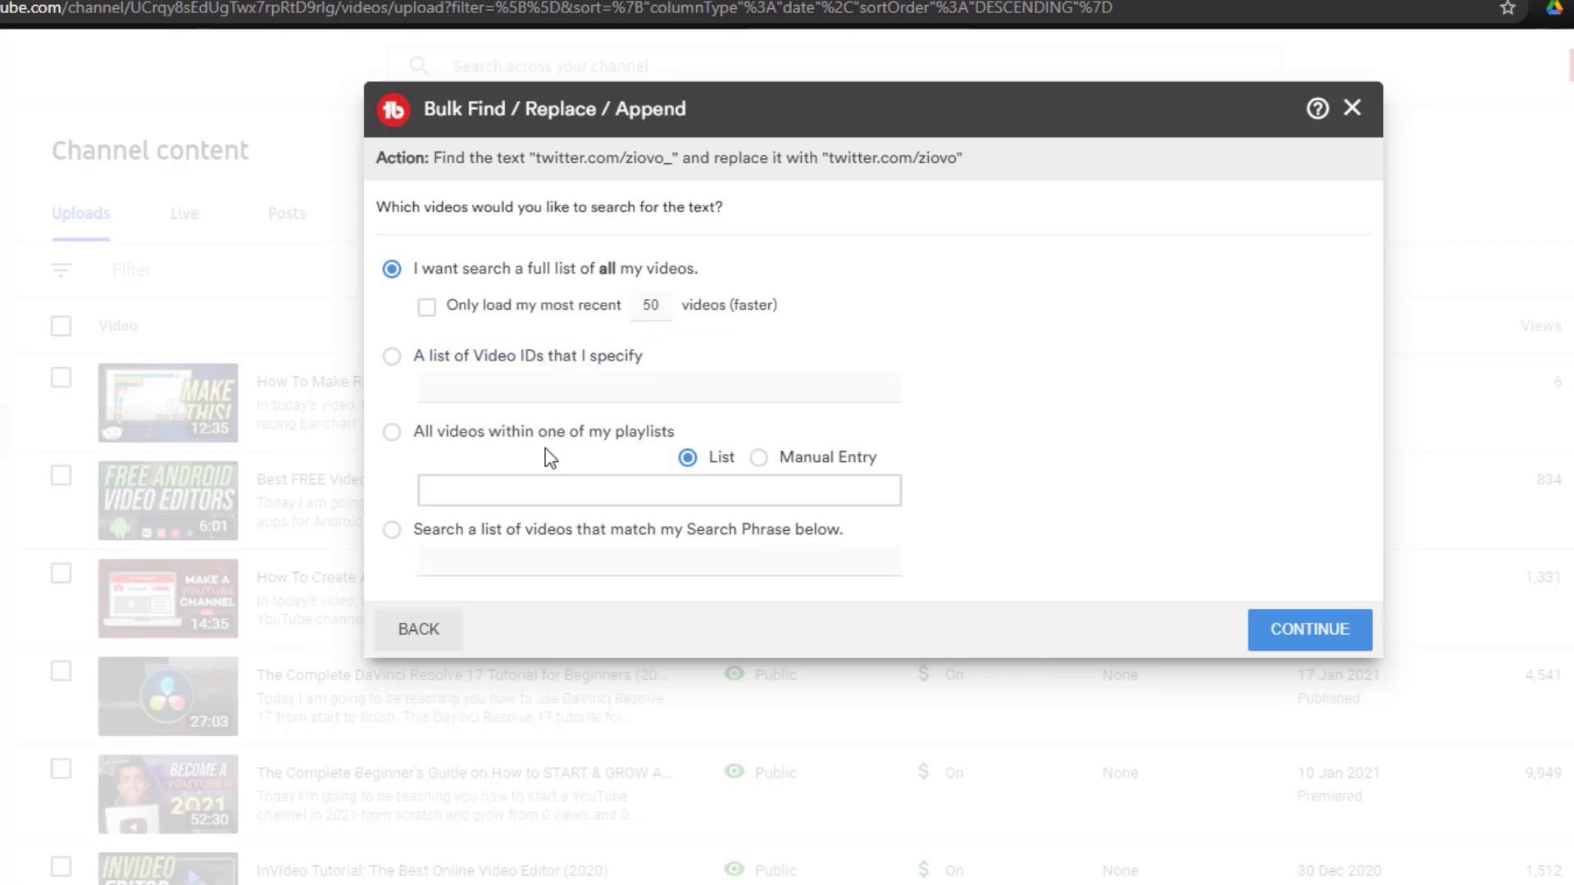
pyautogui.click(1281, 623)
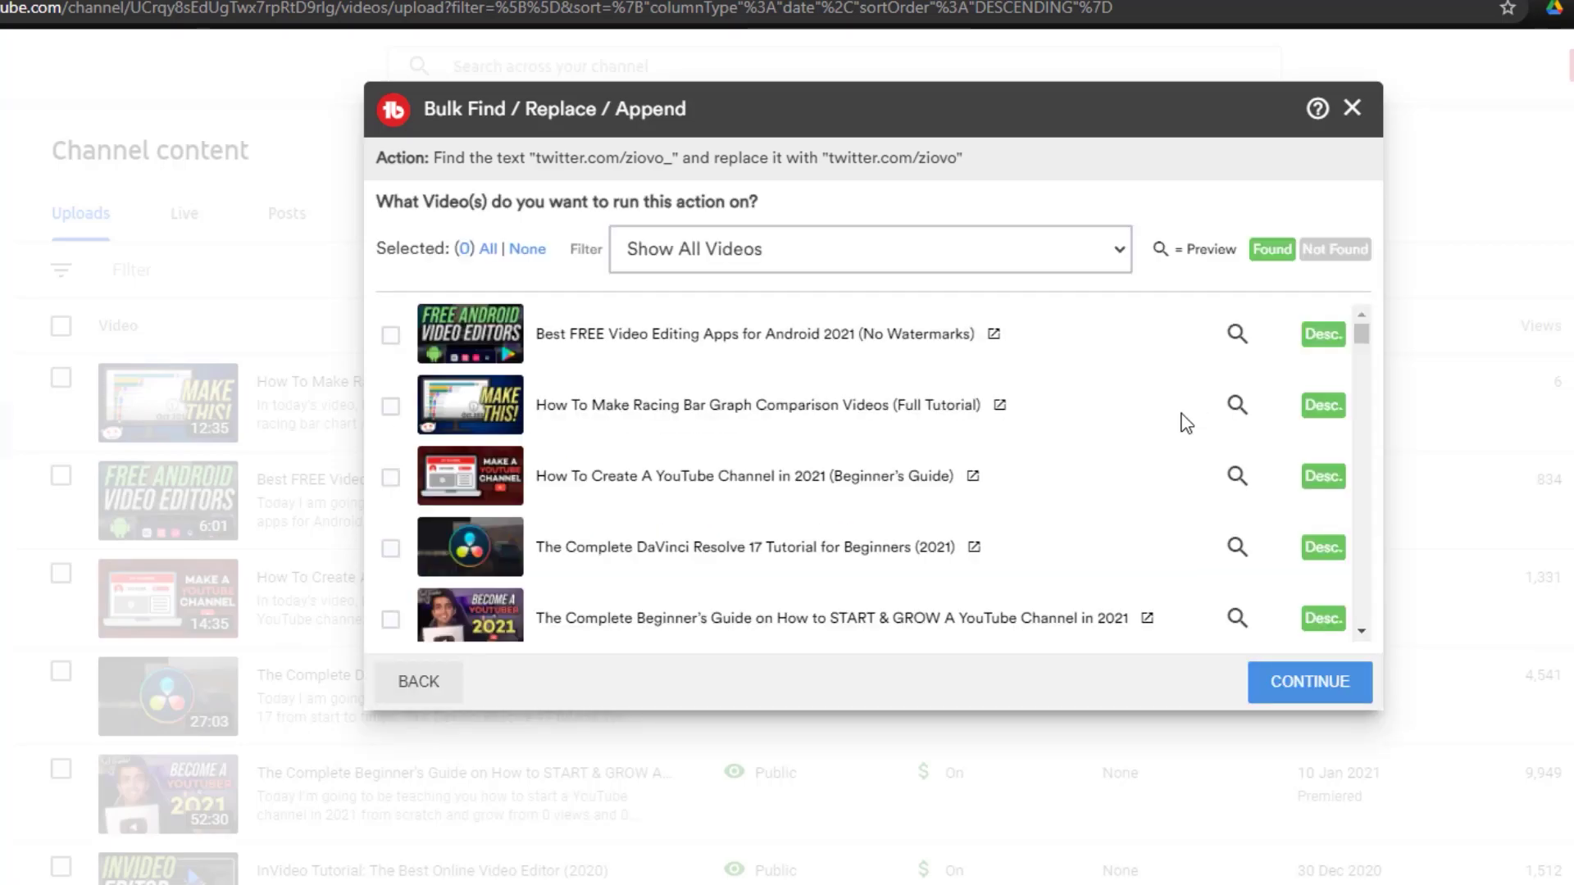
pyautogui.scroll(-10, 1180, 434)
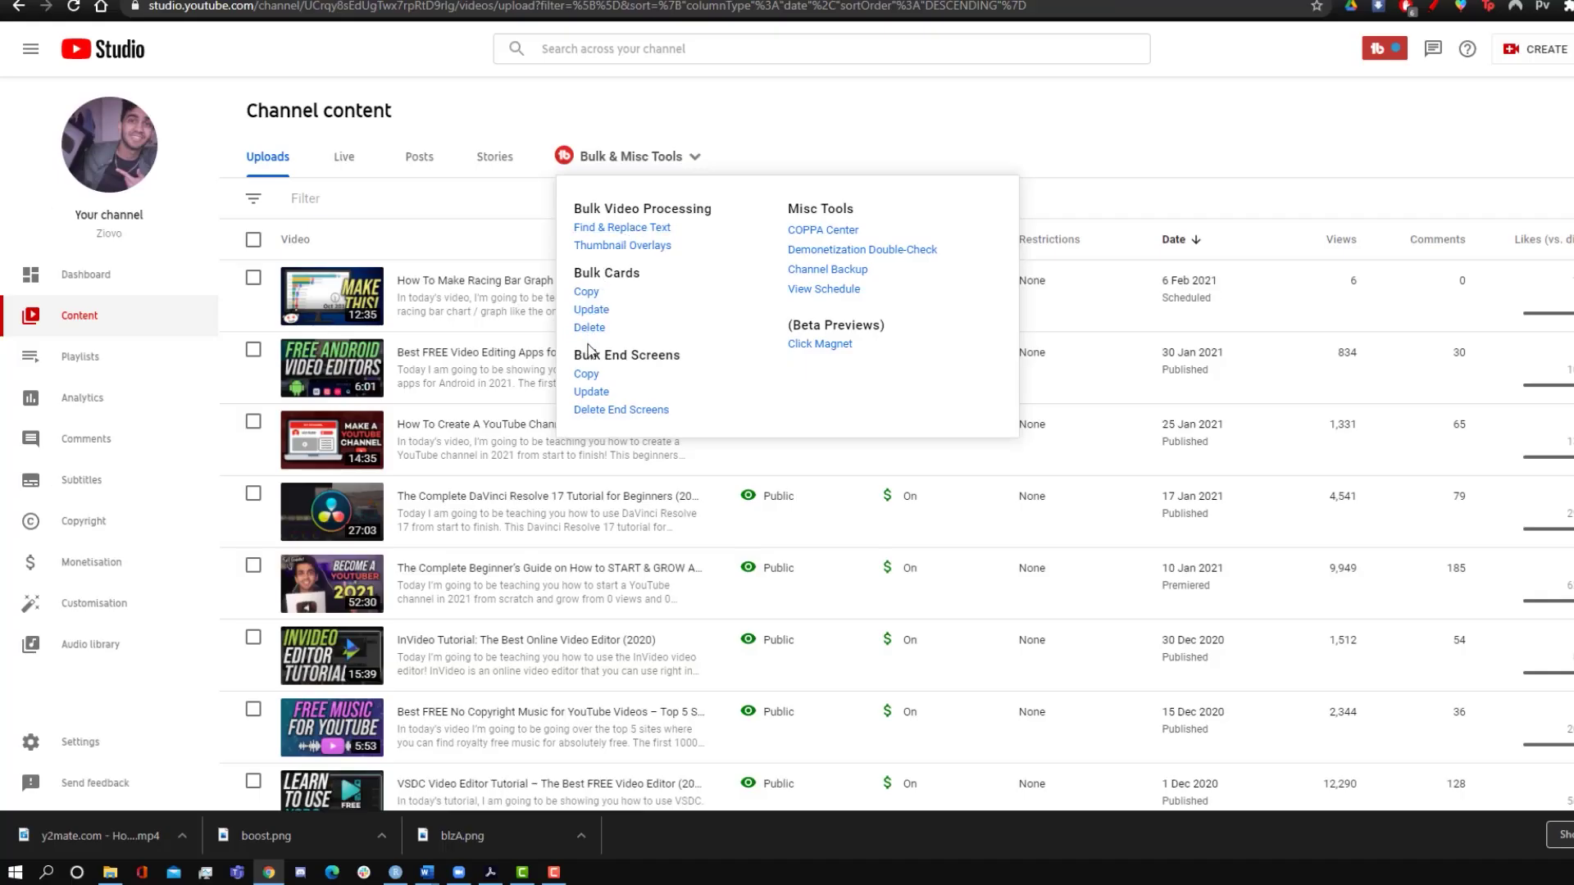
# Open the bulk end screen update and look at the matching criteria for video elements.
pyautogui.click(591, 393)
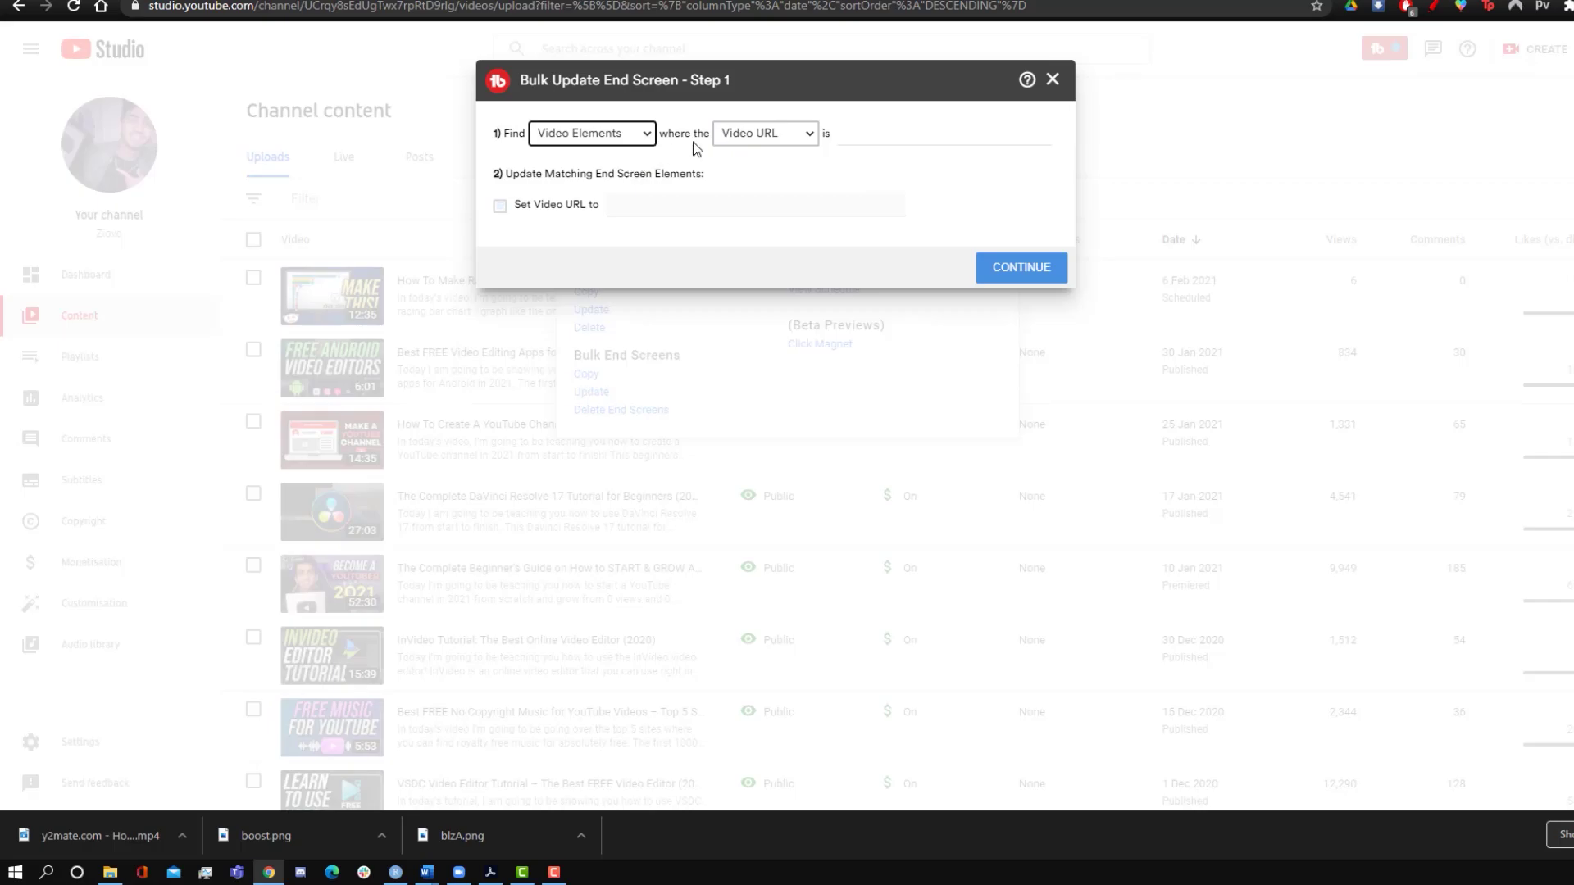
pyautogui.click(750, 133)
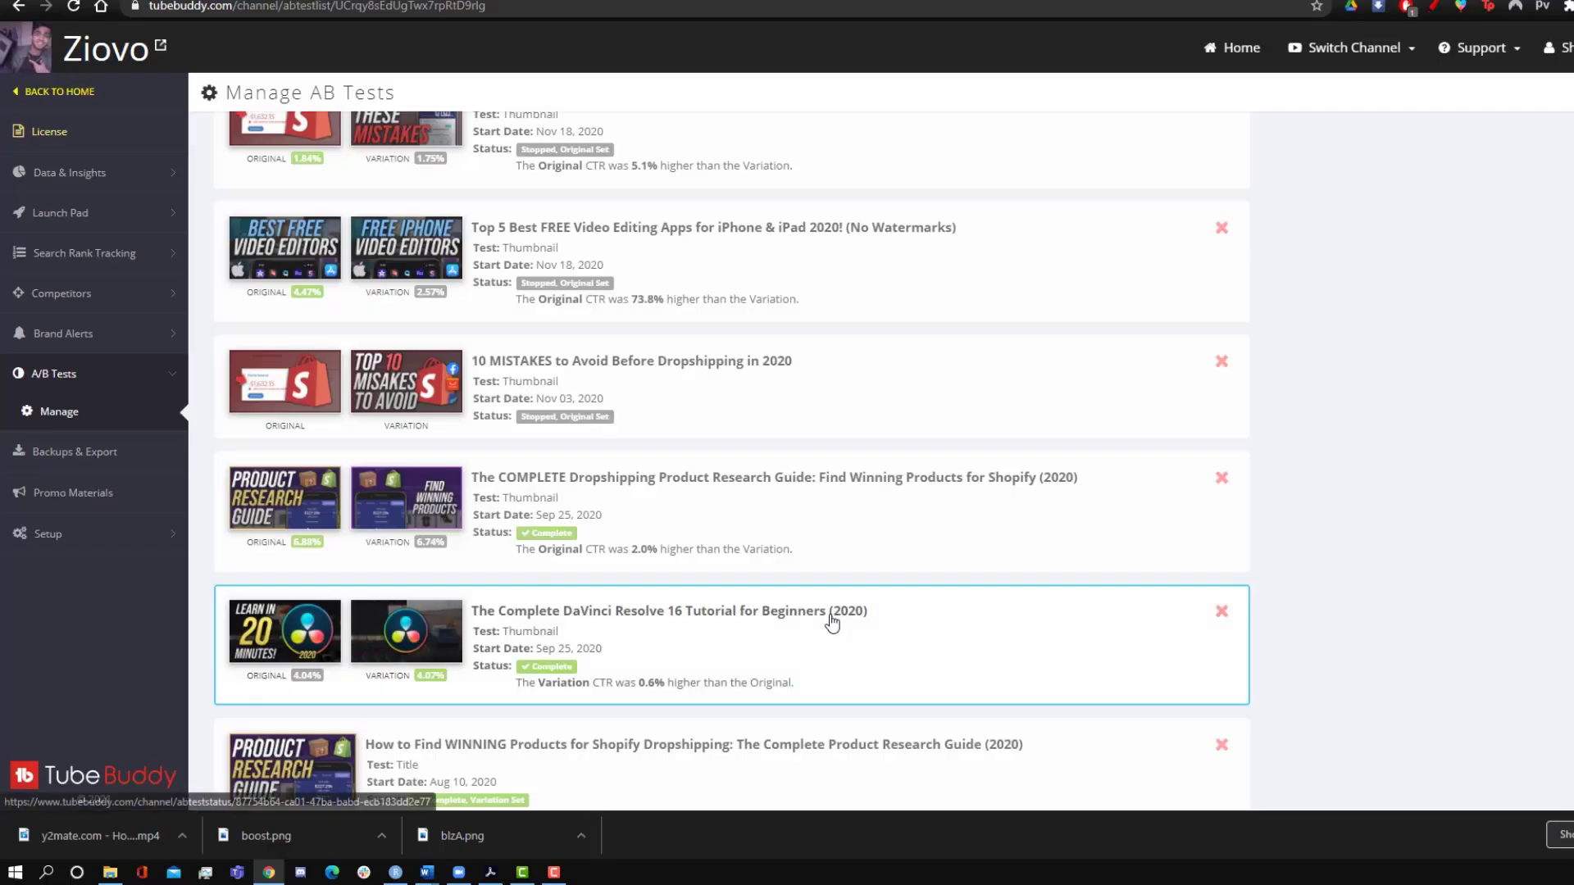
# Review TubeBuddy's A/B test list and examine the results of the DaVinci Resolve 17 thumbnail test started Jan 25, 2021.
pyautogui.scroll(8, 832, 623)
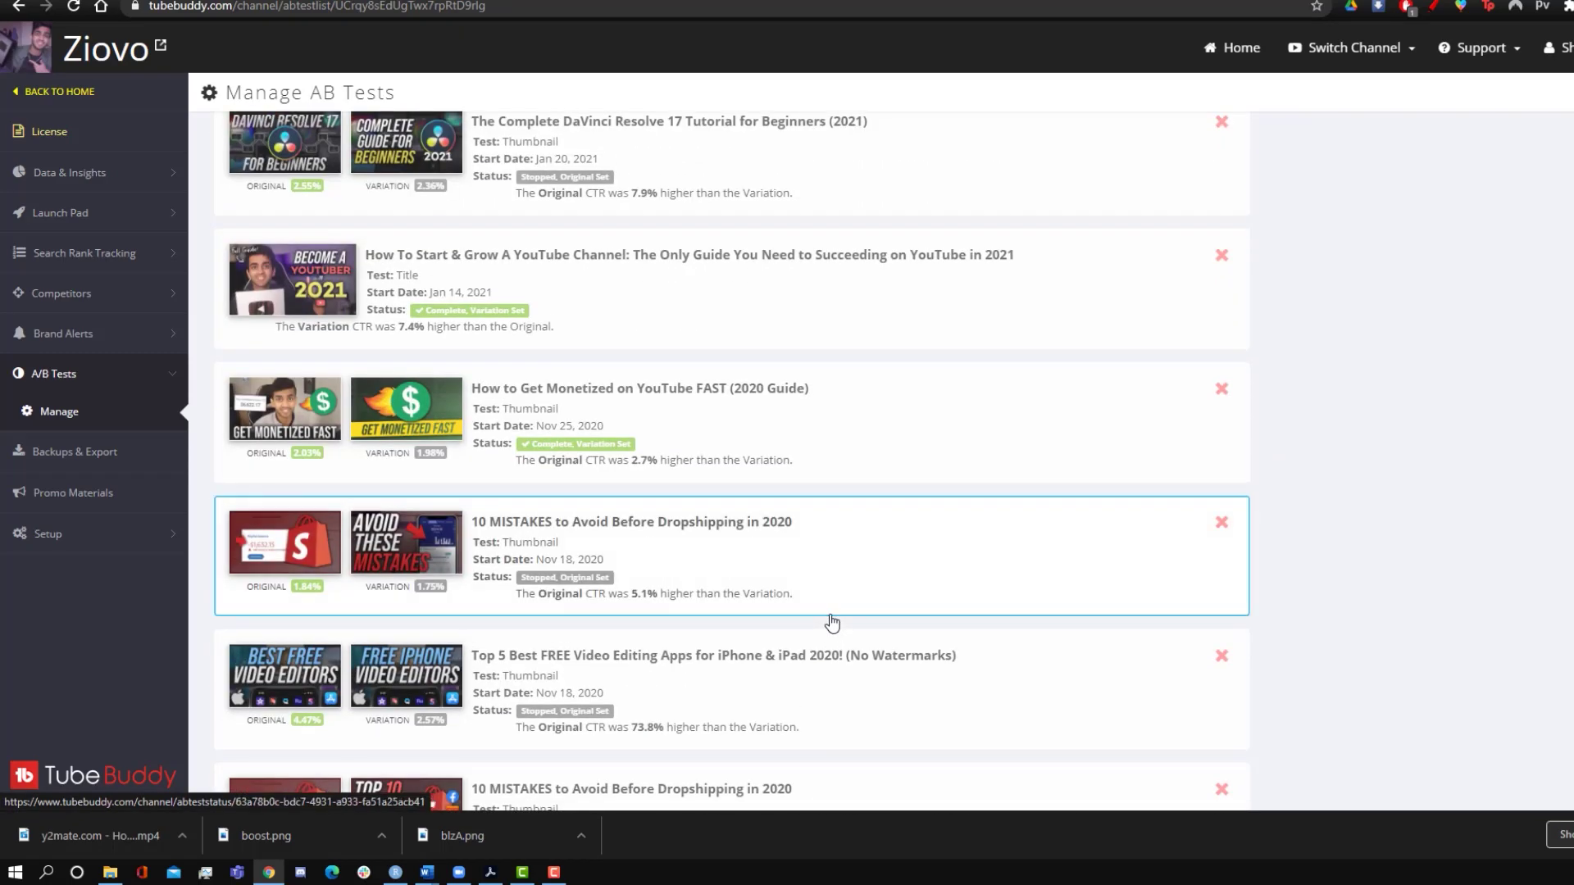
pyautogui.scroll(2, 832, 623)
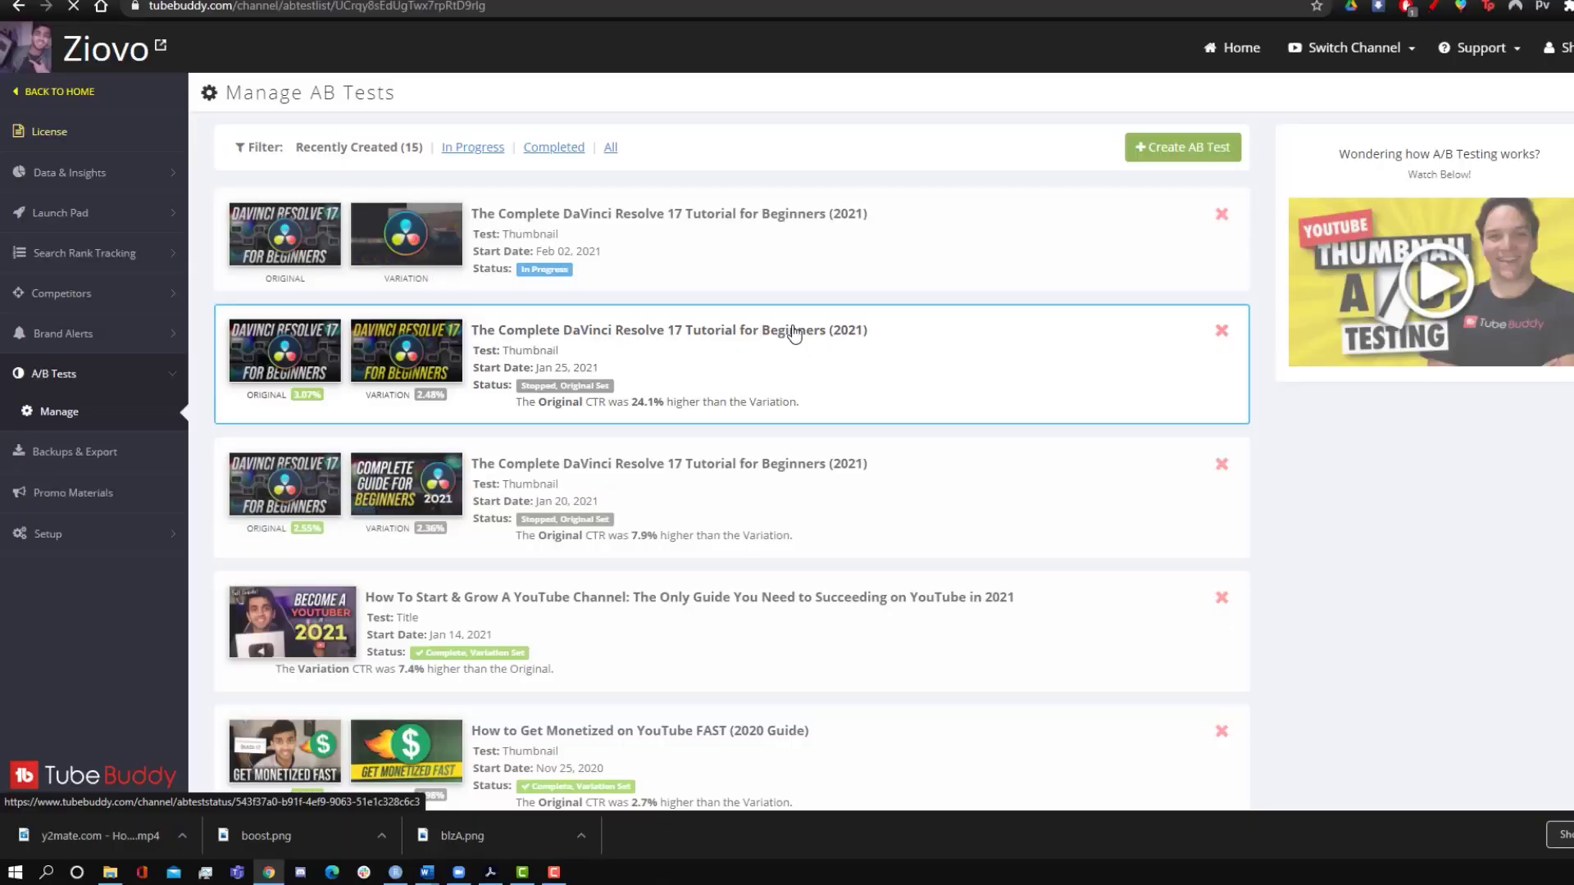
pyautogui.click(790, 327)
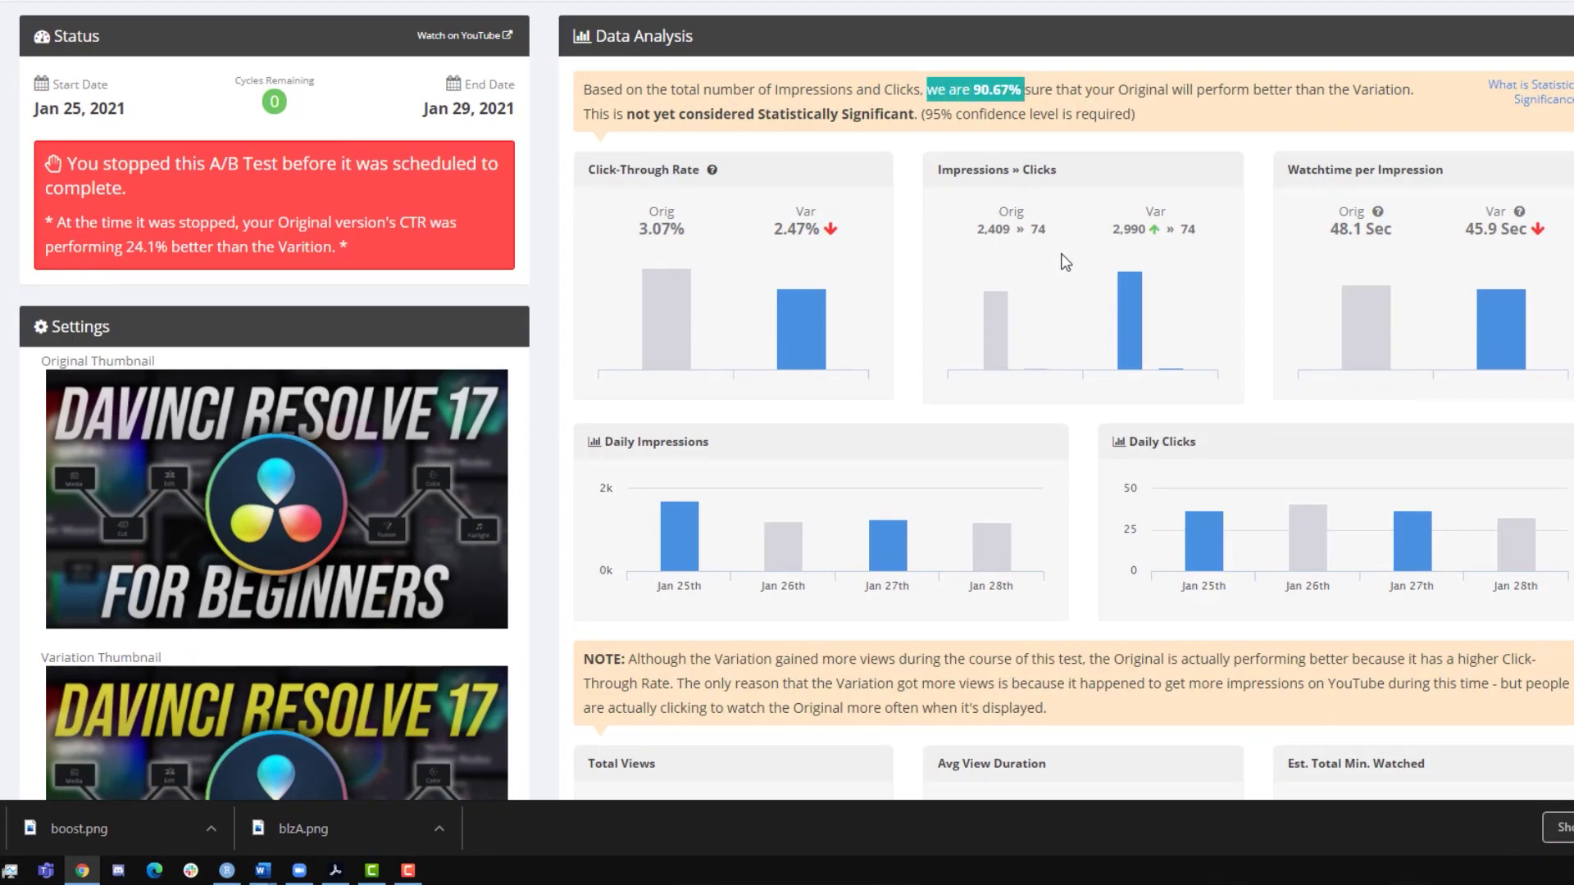
pyautogui.scroll(-1, 1063, 260)
pyautogui.scroll(-6, 1063, 261)
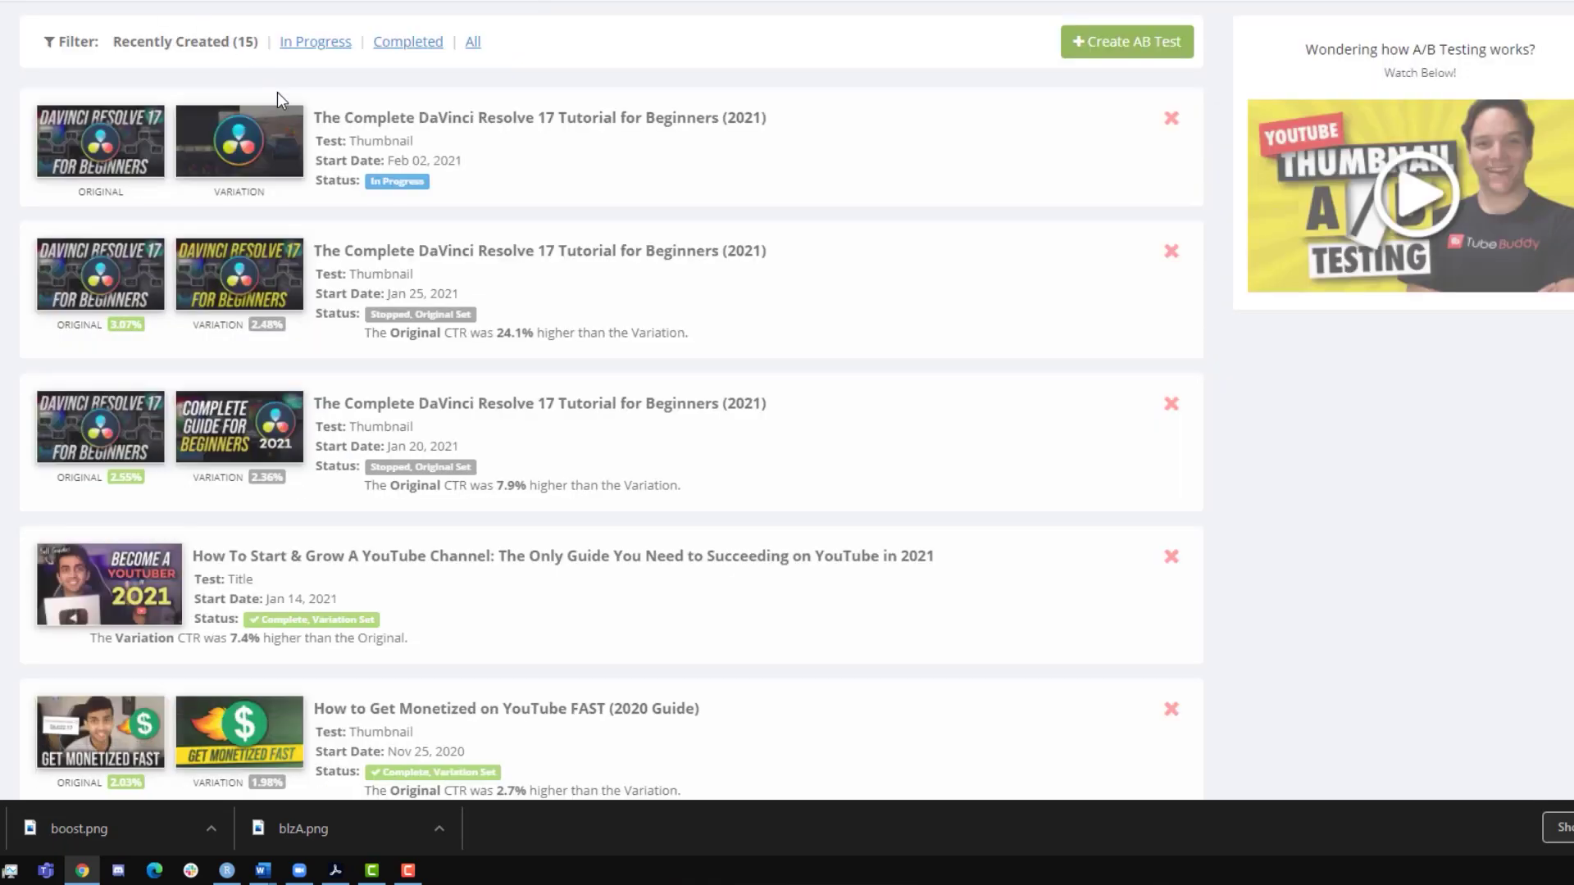
# Examine the results of the title test on the "How To Start & Grow A YouTube Channel" video.
pyautogui.scroll(-2, 606, 434)
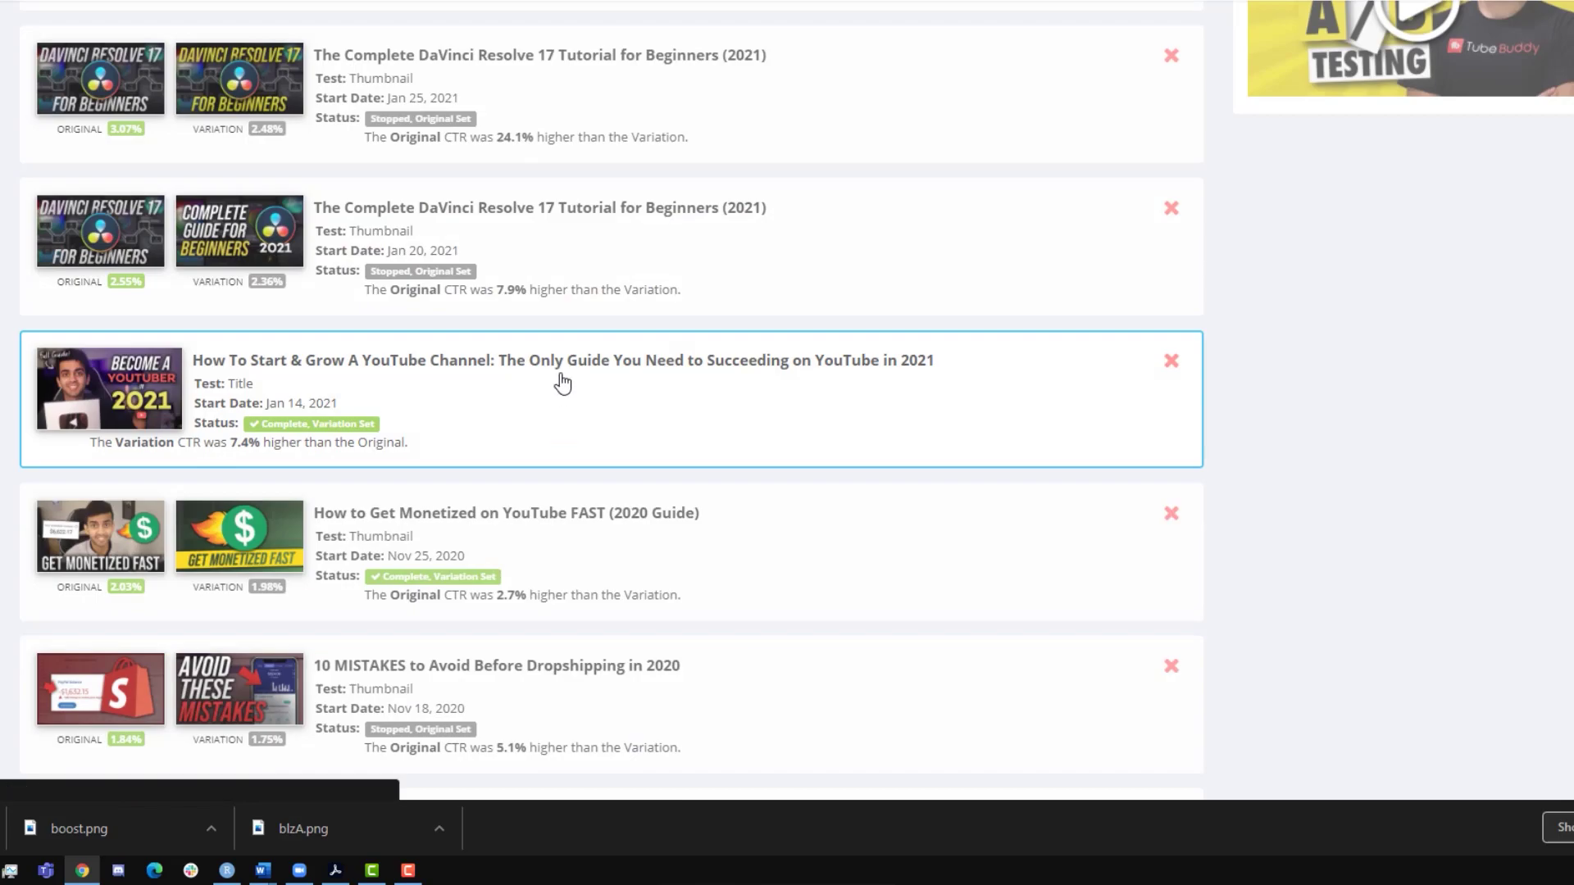
pyautogui.click(558, 379)
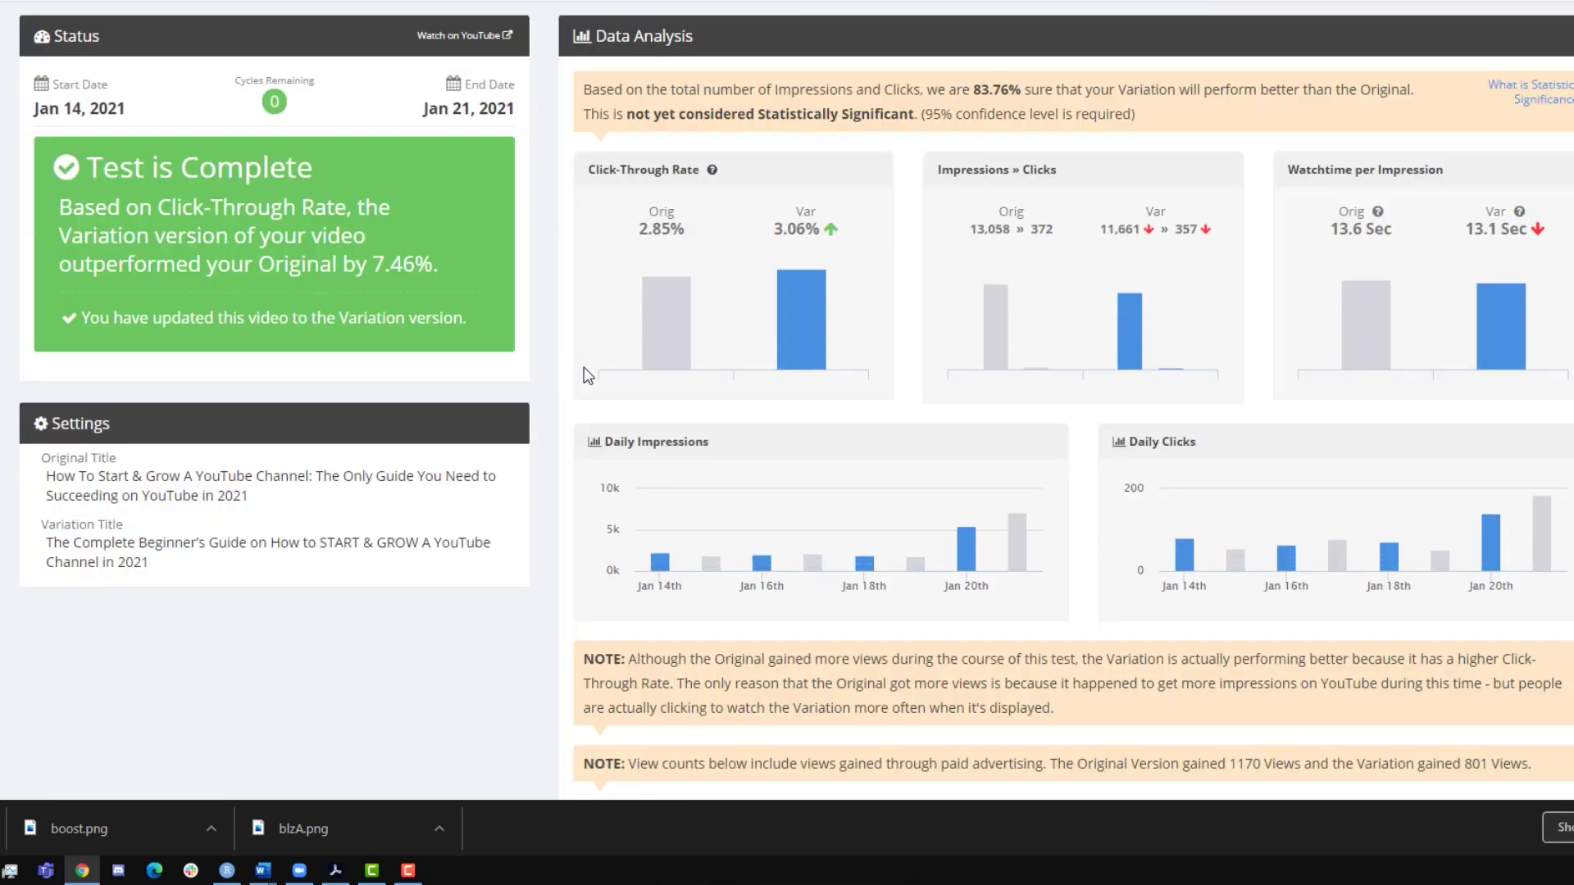
pyautogui.scroll(-3, 572, 415)
pyautogui.scroll(3, 573, 414)
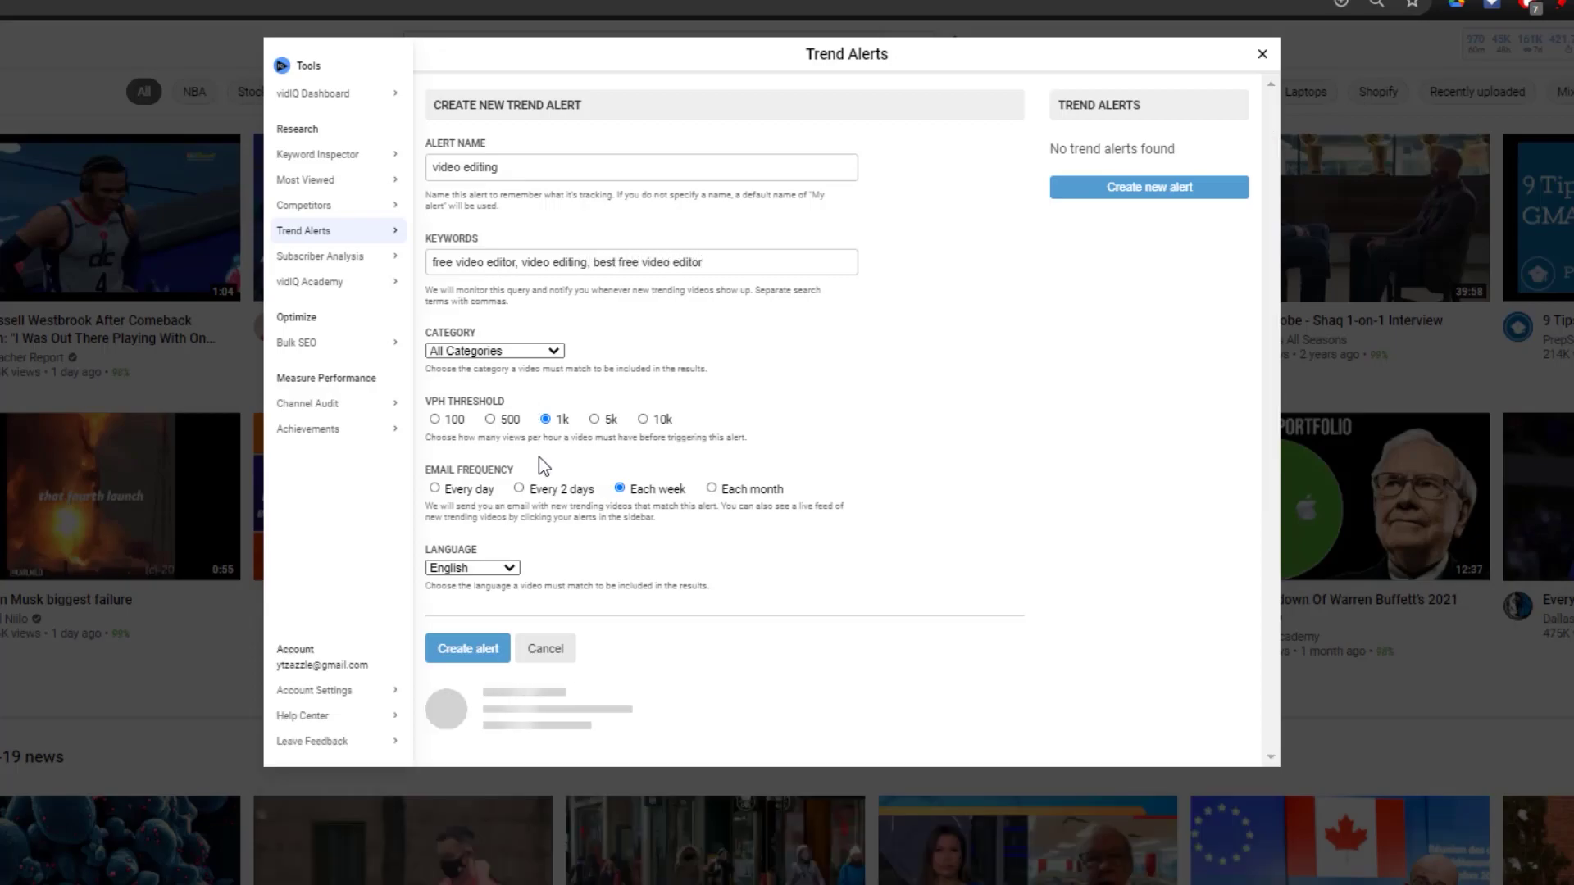
# Choose a video category for the new "video editing" trend alert in vidIQ.
pyautogui.click(531, 359)
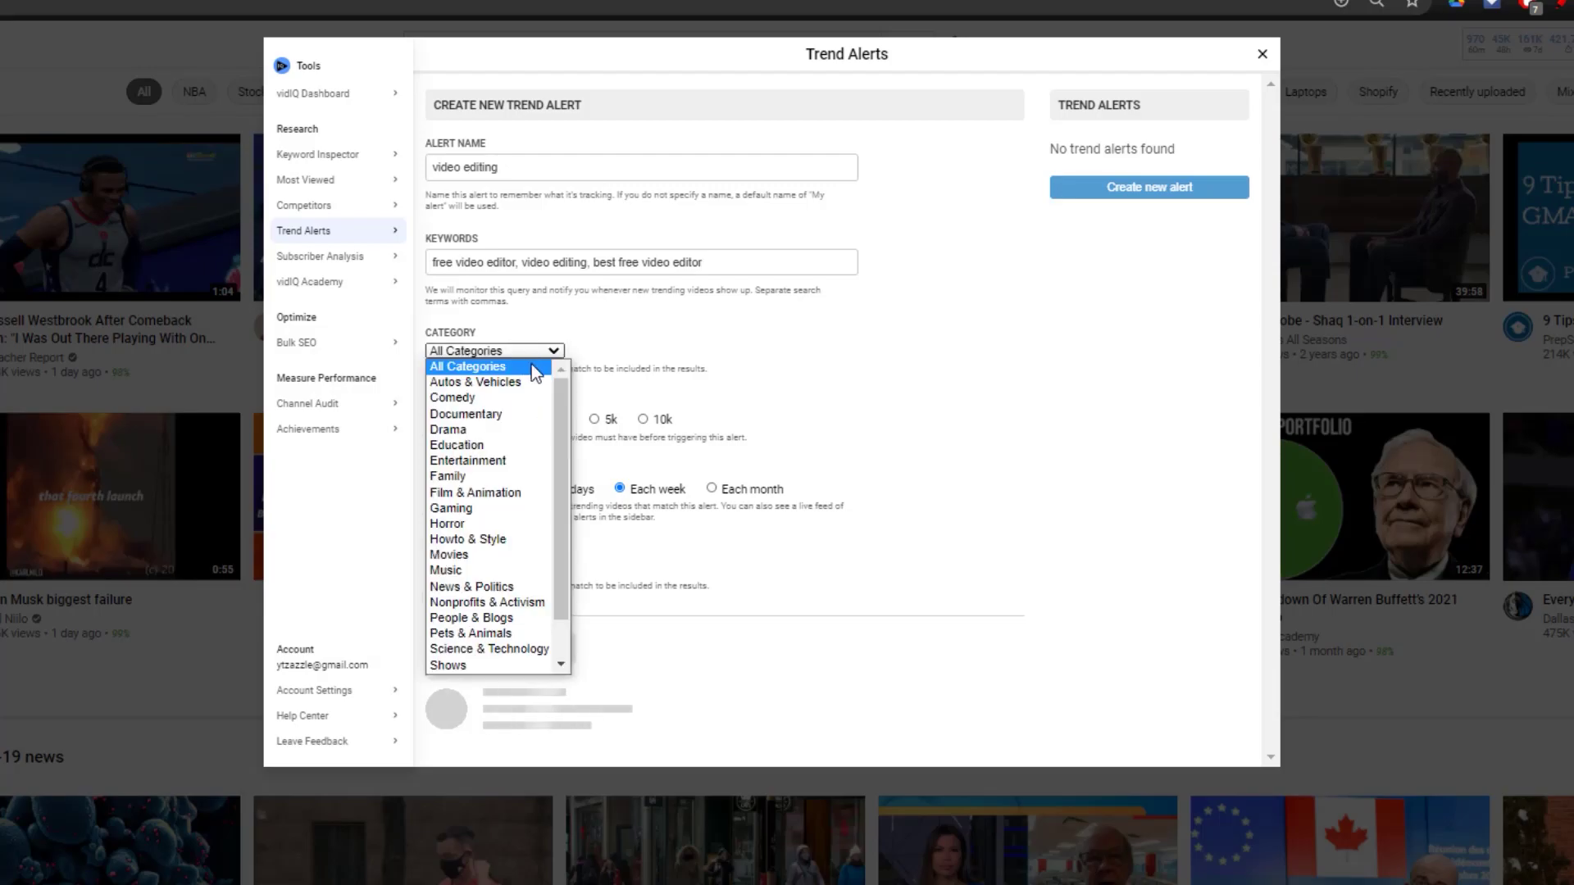
pyautogui.scroll(-1, 499, 603)
pyautogui.click(499, 602)
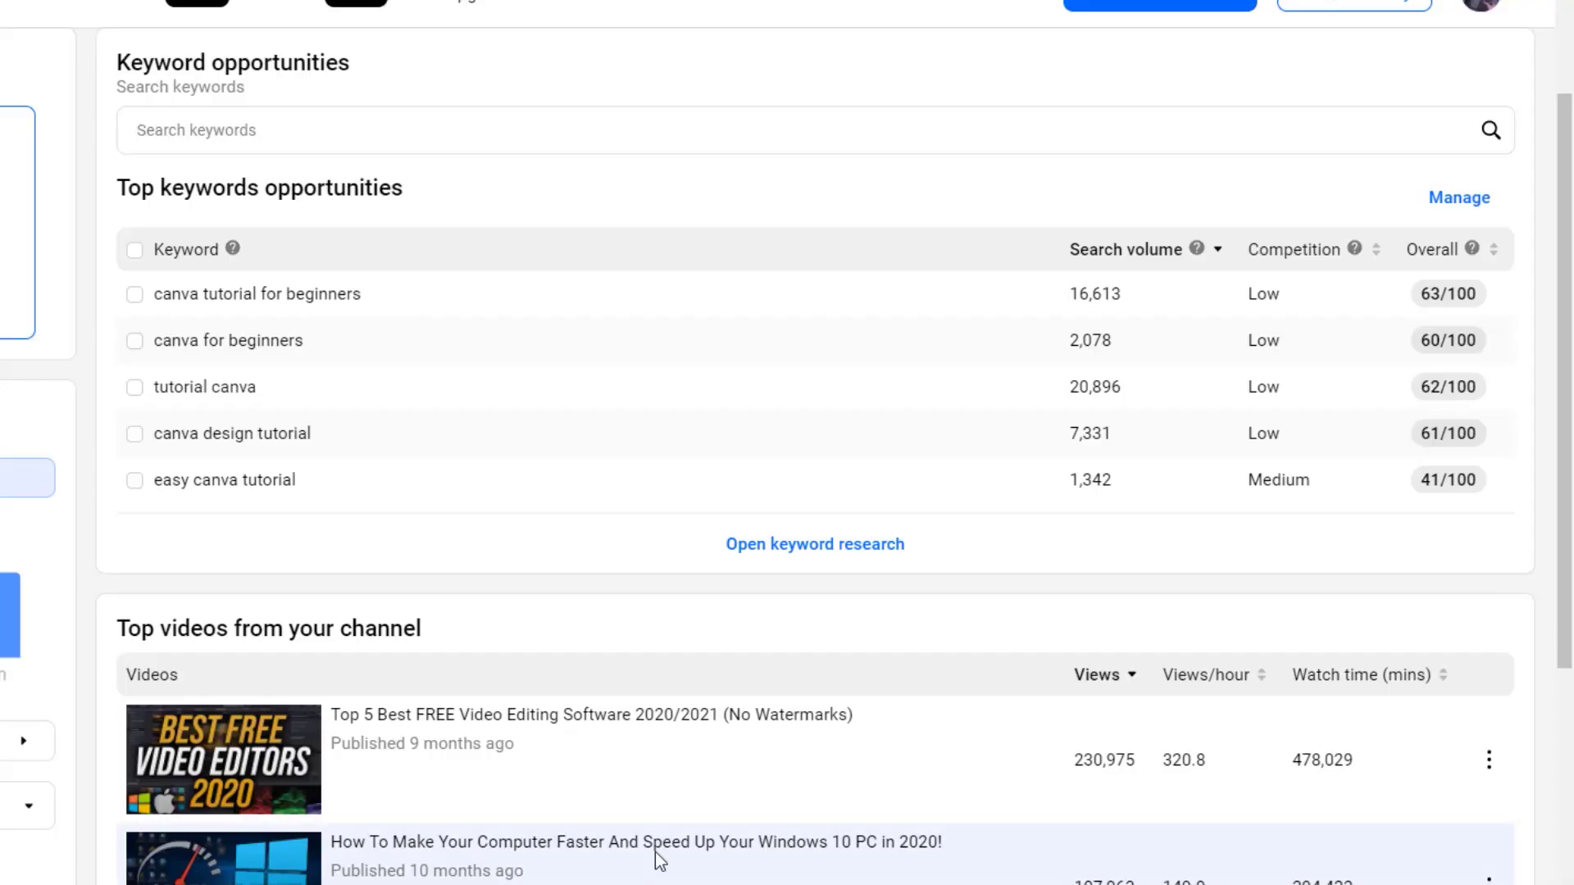
# Review the channel's top videos with their views and watch time on the vidIQ dashboard.
pyautogui.scroll(-5, 713, 742)
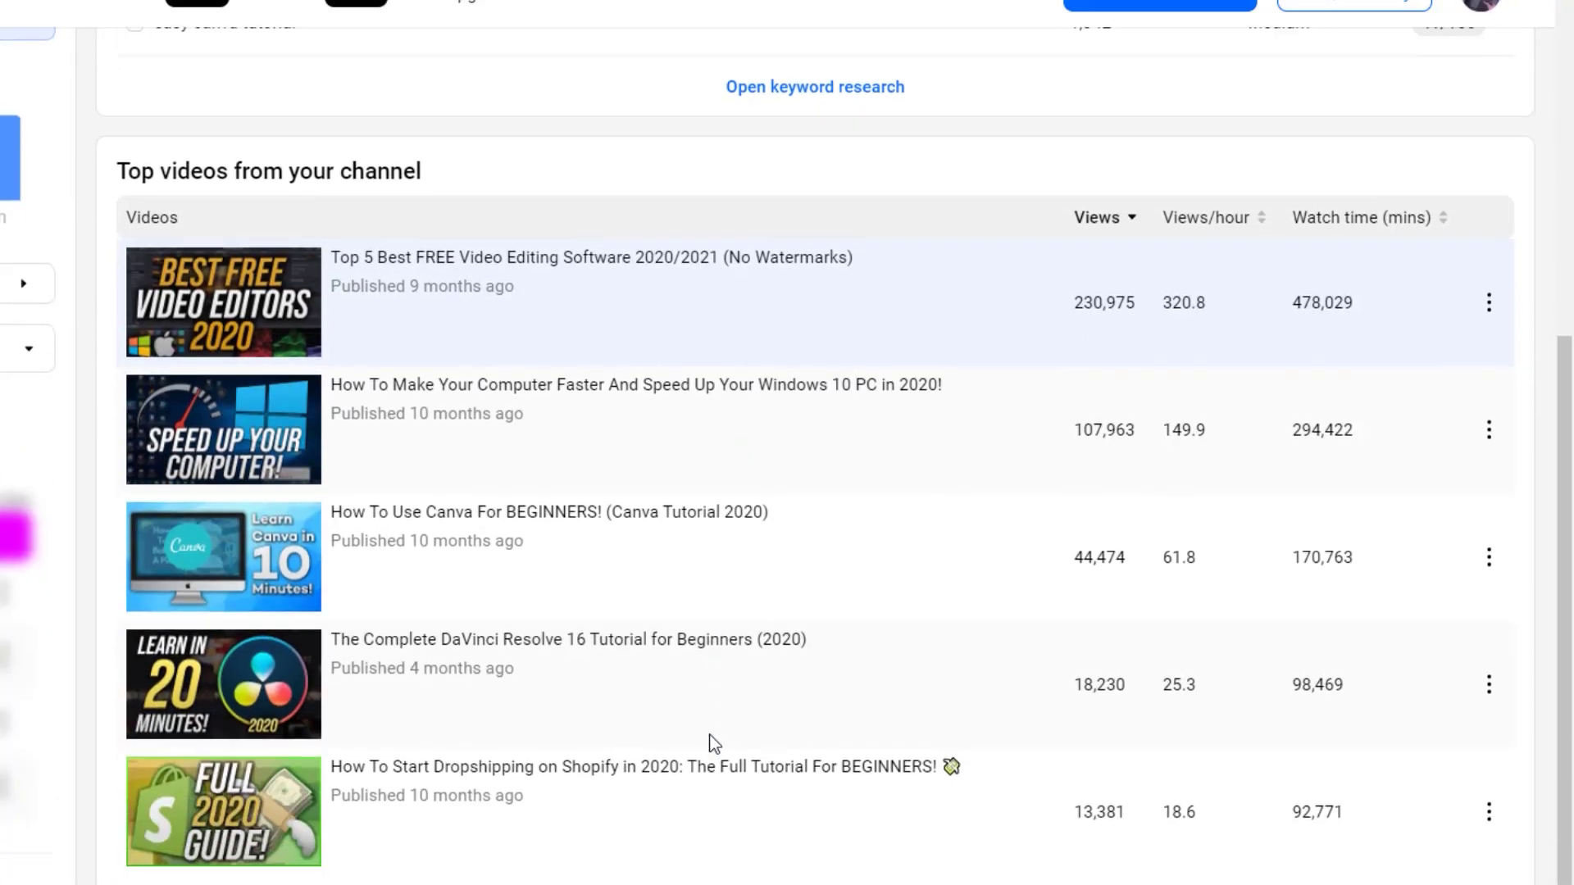
pyautogui.scroll(-3, 713, 742)
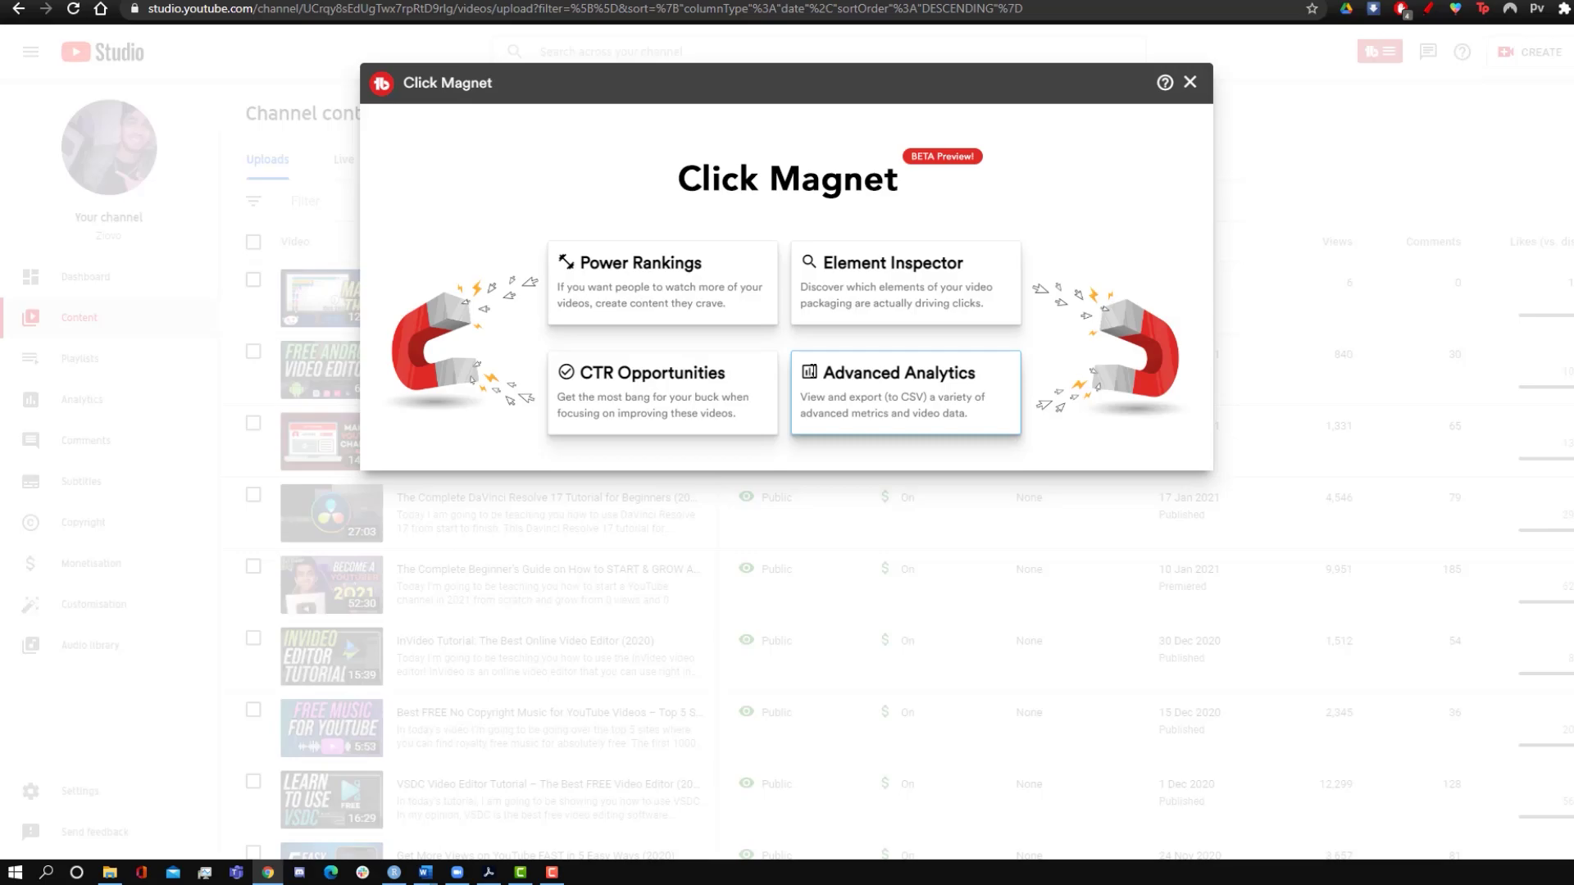
# In TubeBuddy's Click Magnet, open CTR Opportunities and review the opportunity ratings of the listed videos.
pyautogui.click(675, 411)
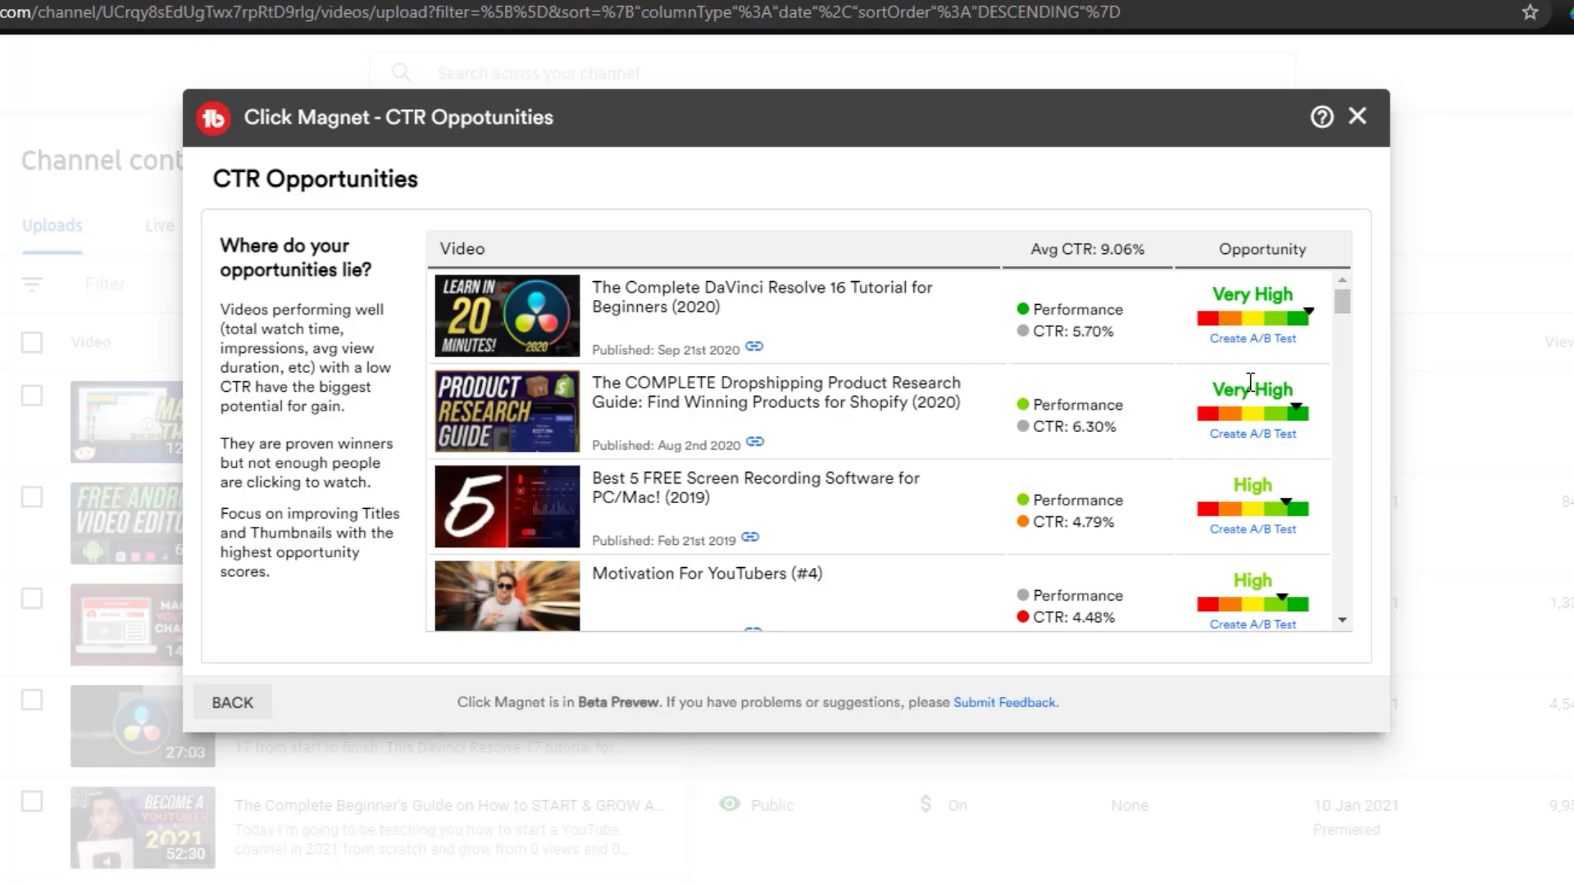
pyautogui.scroll(-3, 1250, 381)
pyautogui.scroll(-4, 1236, 436)
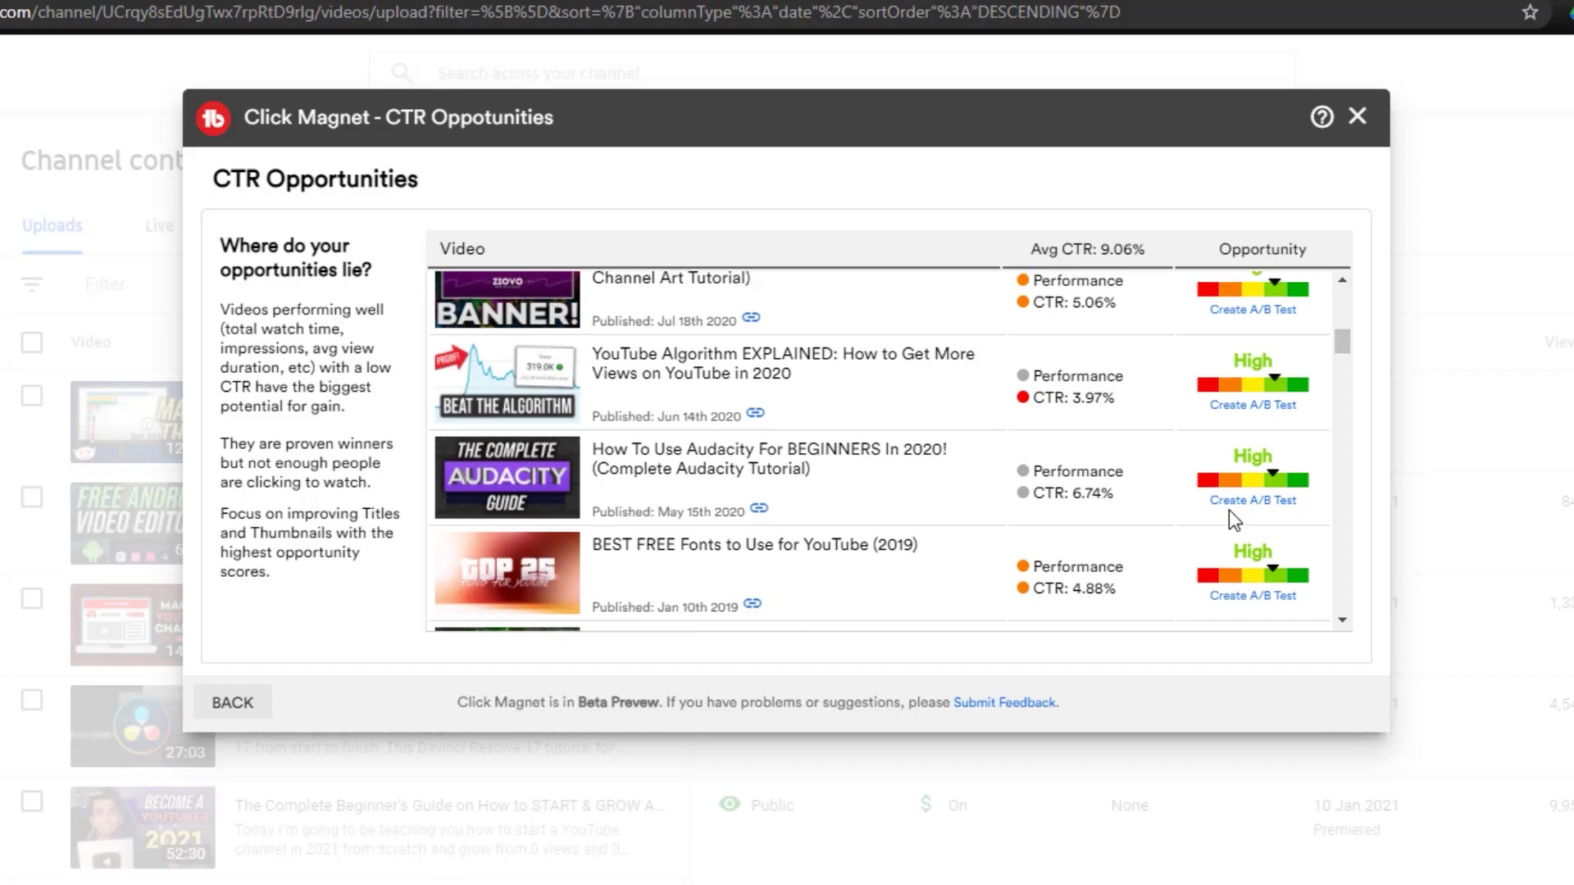
pyautogui.scroll(7, 1228, 510)
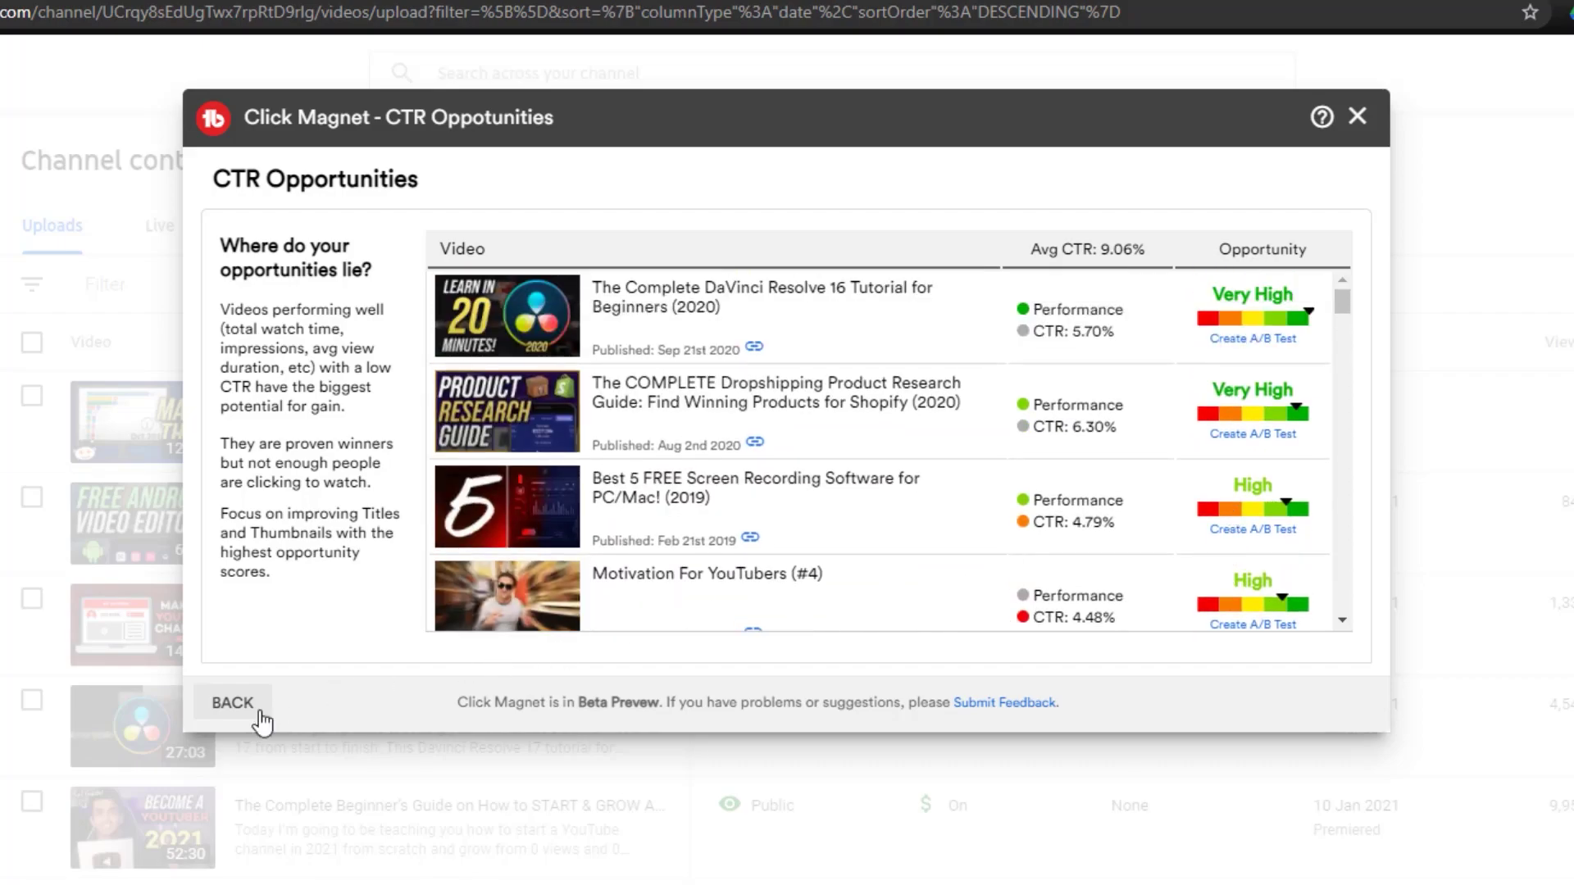
# Switch to the Element Inspector and compare thumbnail click-through rates by face presence, emotion and face size.
pyautogui.click(230, 711)
pyautogui.click(889, 427)
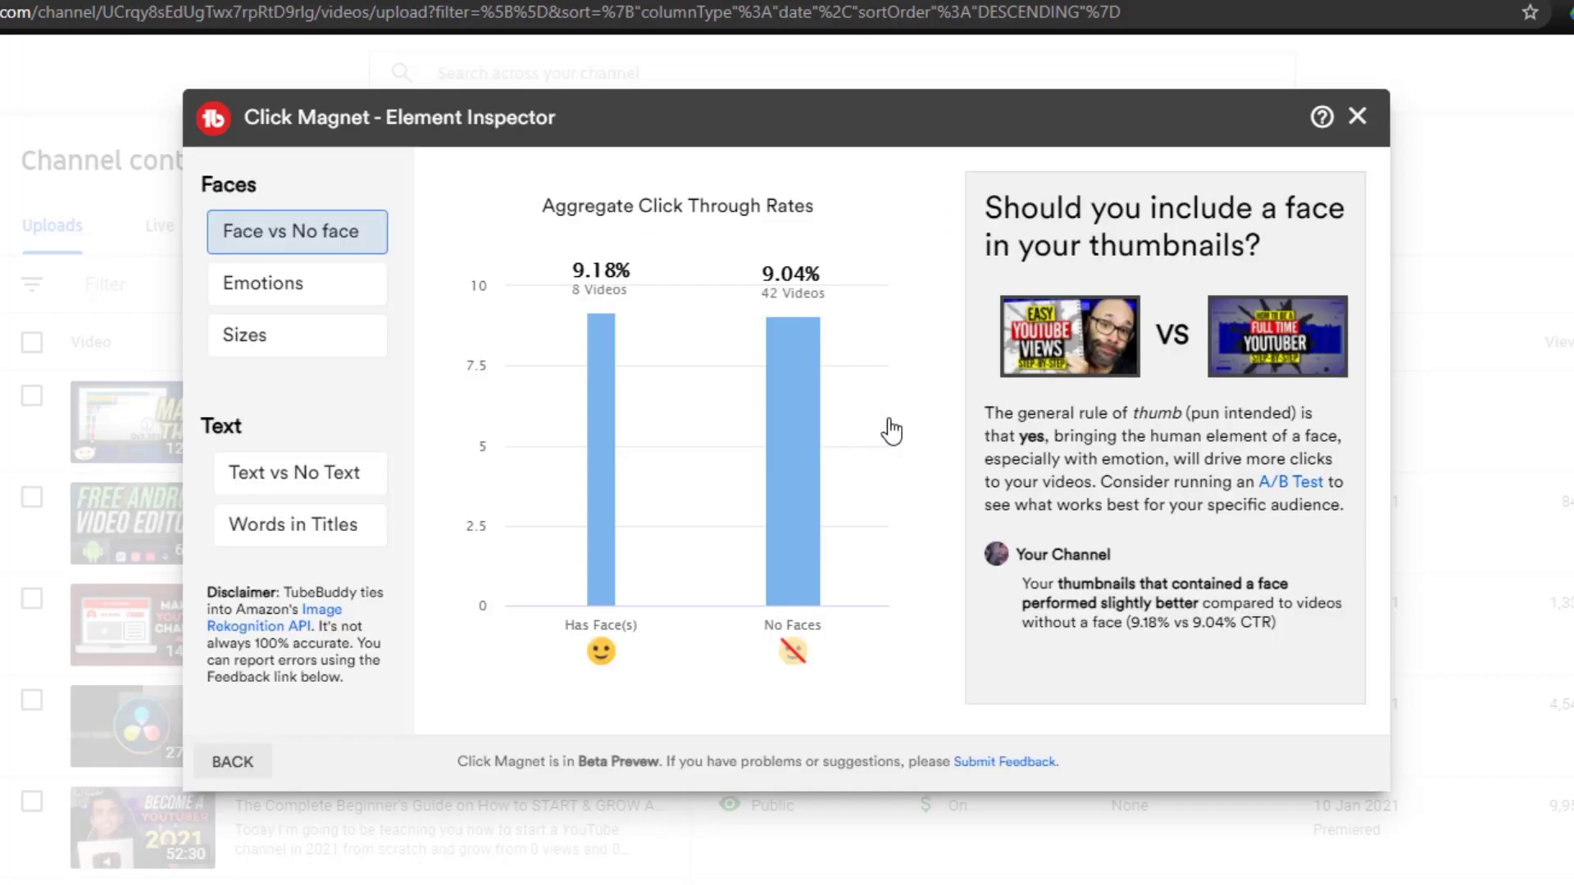
pyautogui.moveTo(882, 406)
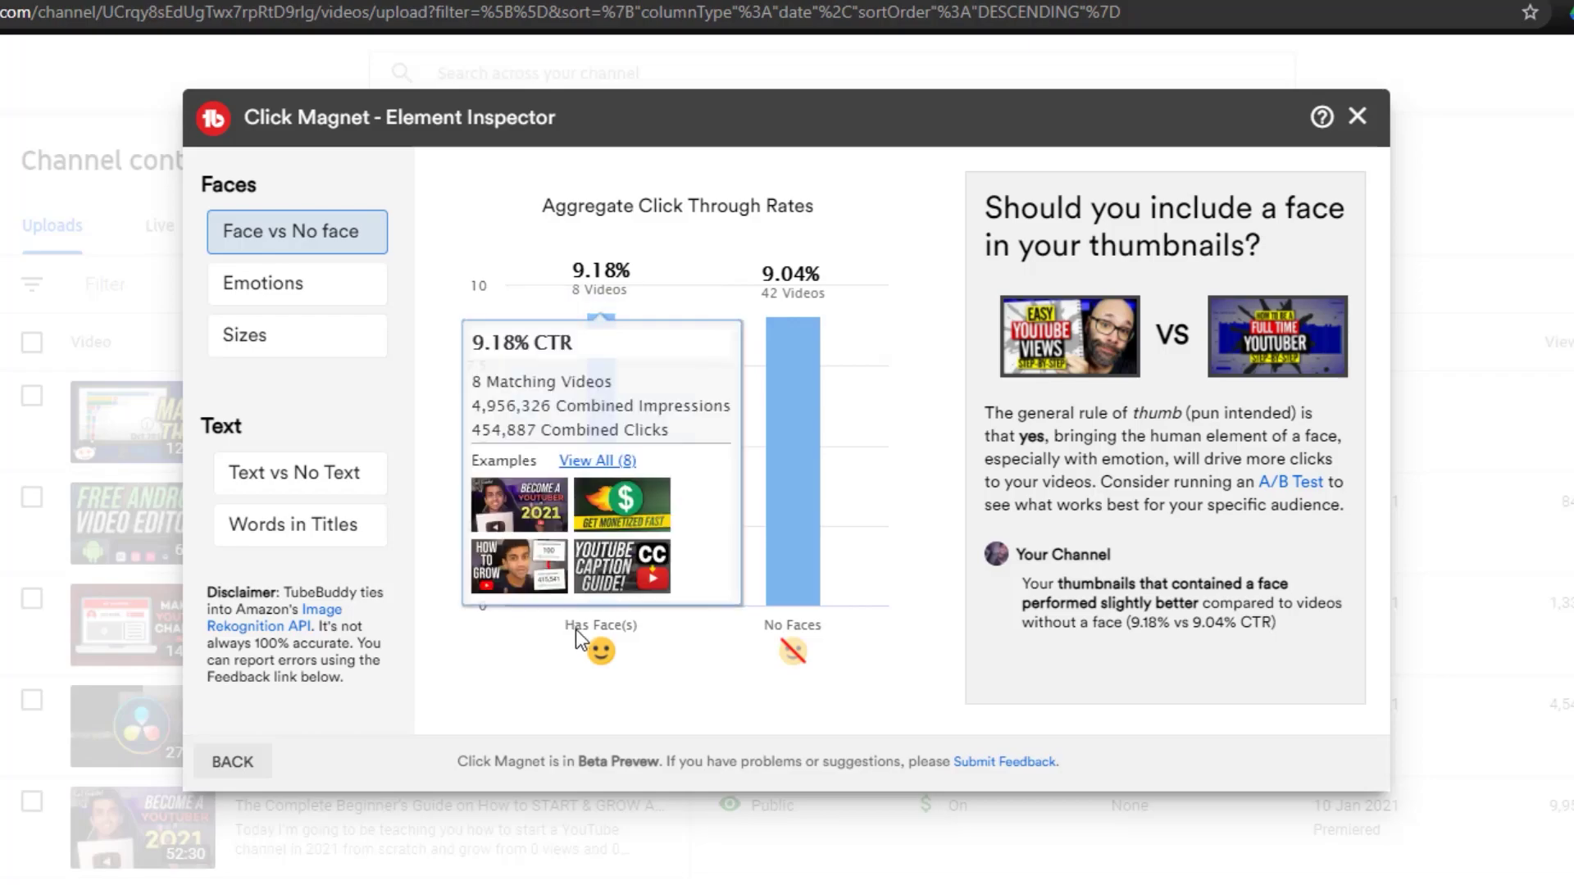
pyautogui.click(300, 285)
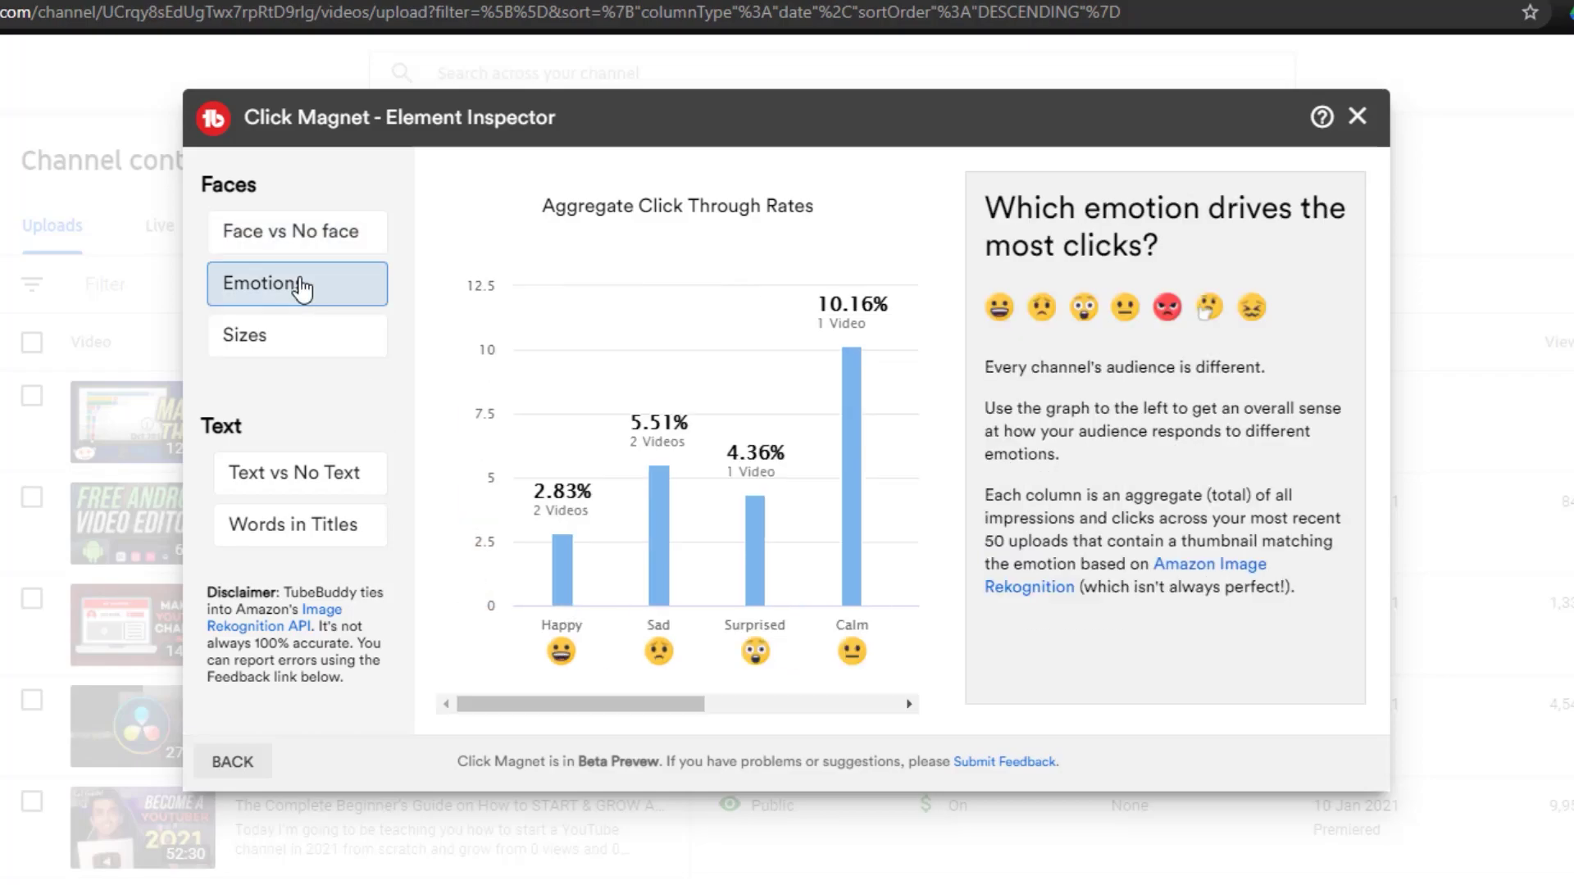
pyautogui.click(297, 336)
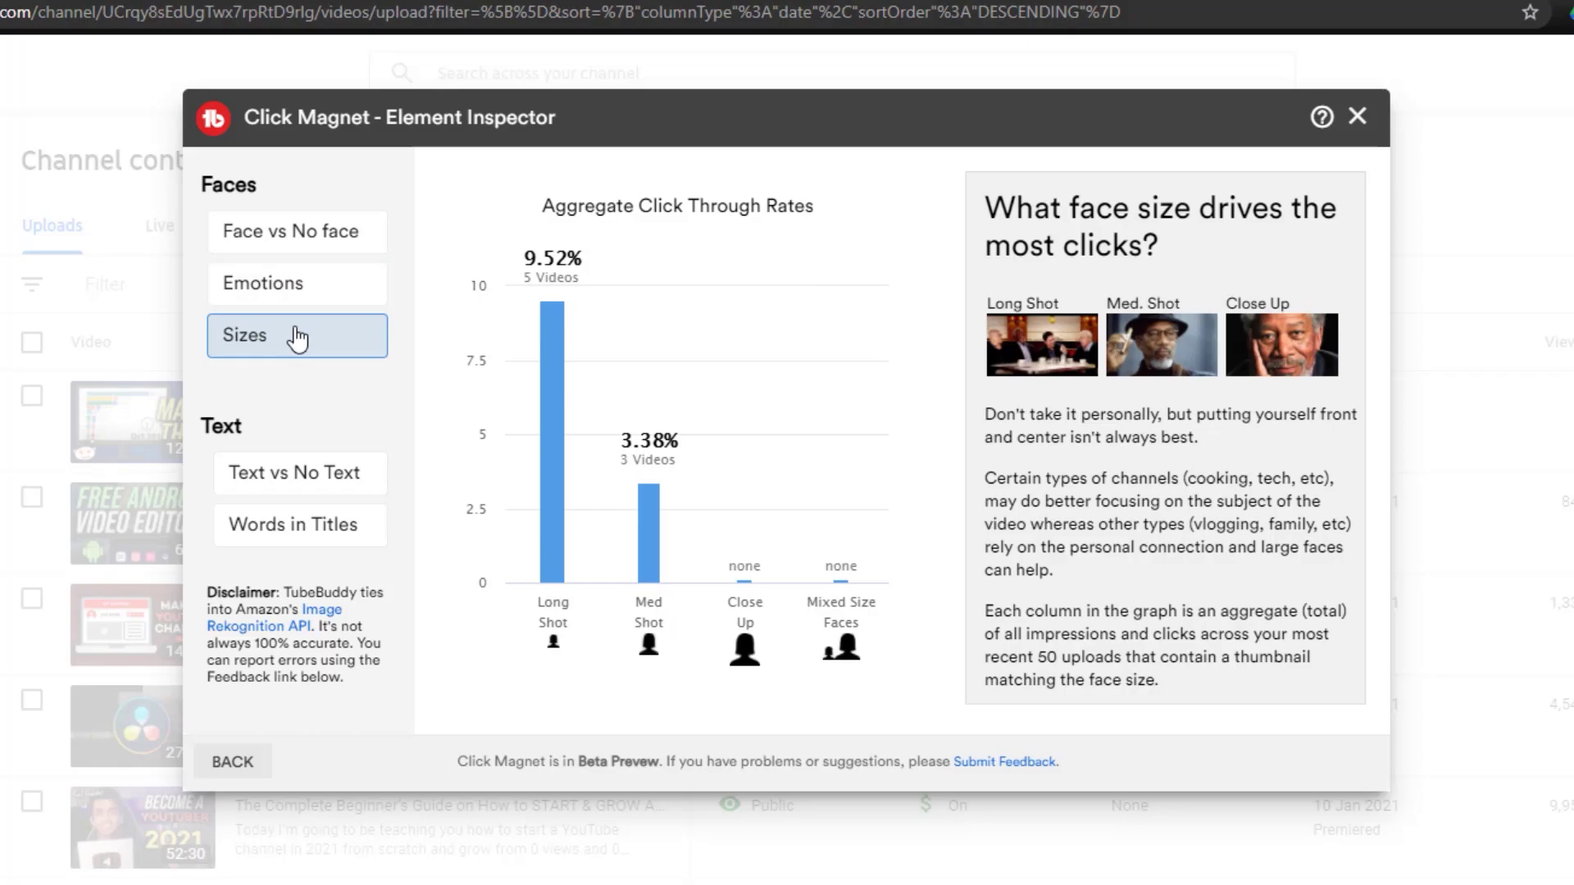
# Compare click-through rates for thumbnails with and without text and for the words used in titles.
pyautogui.click(312, 477)
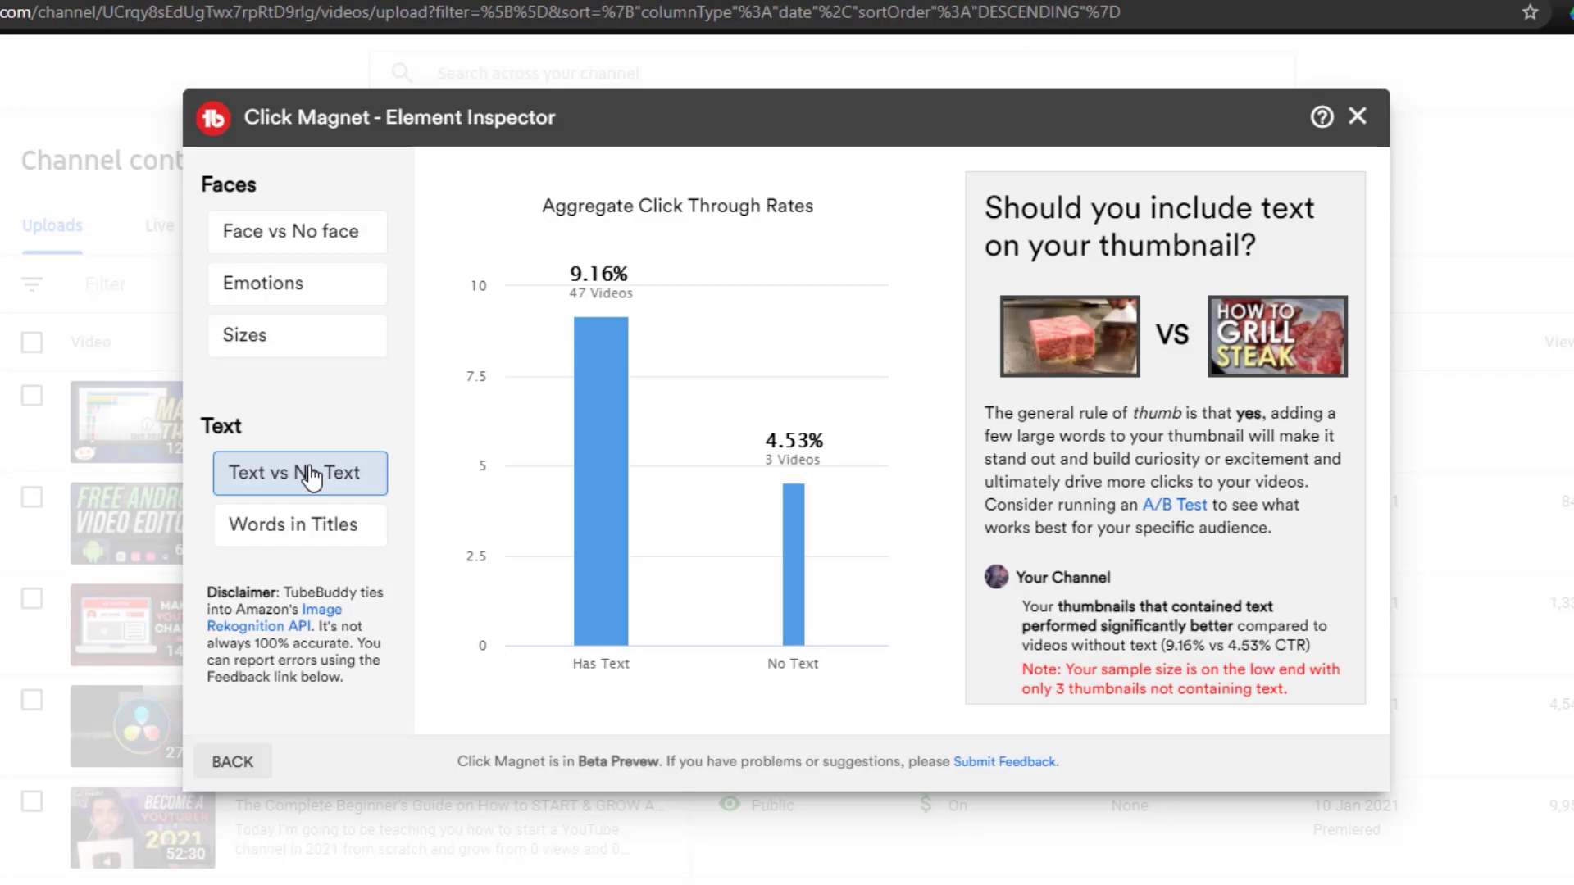
pyautogui.moveTo(591, 543)
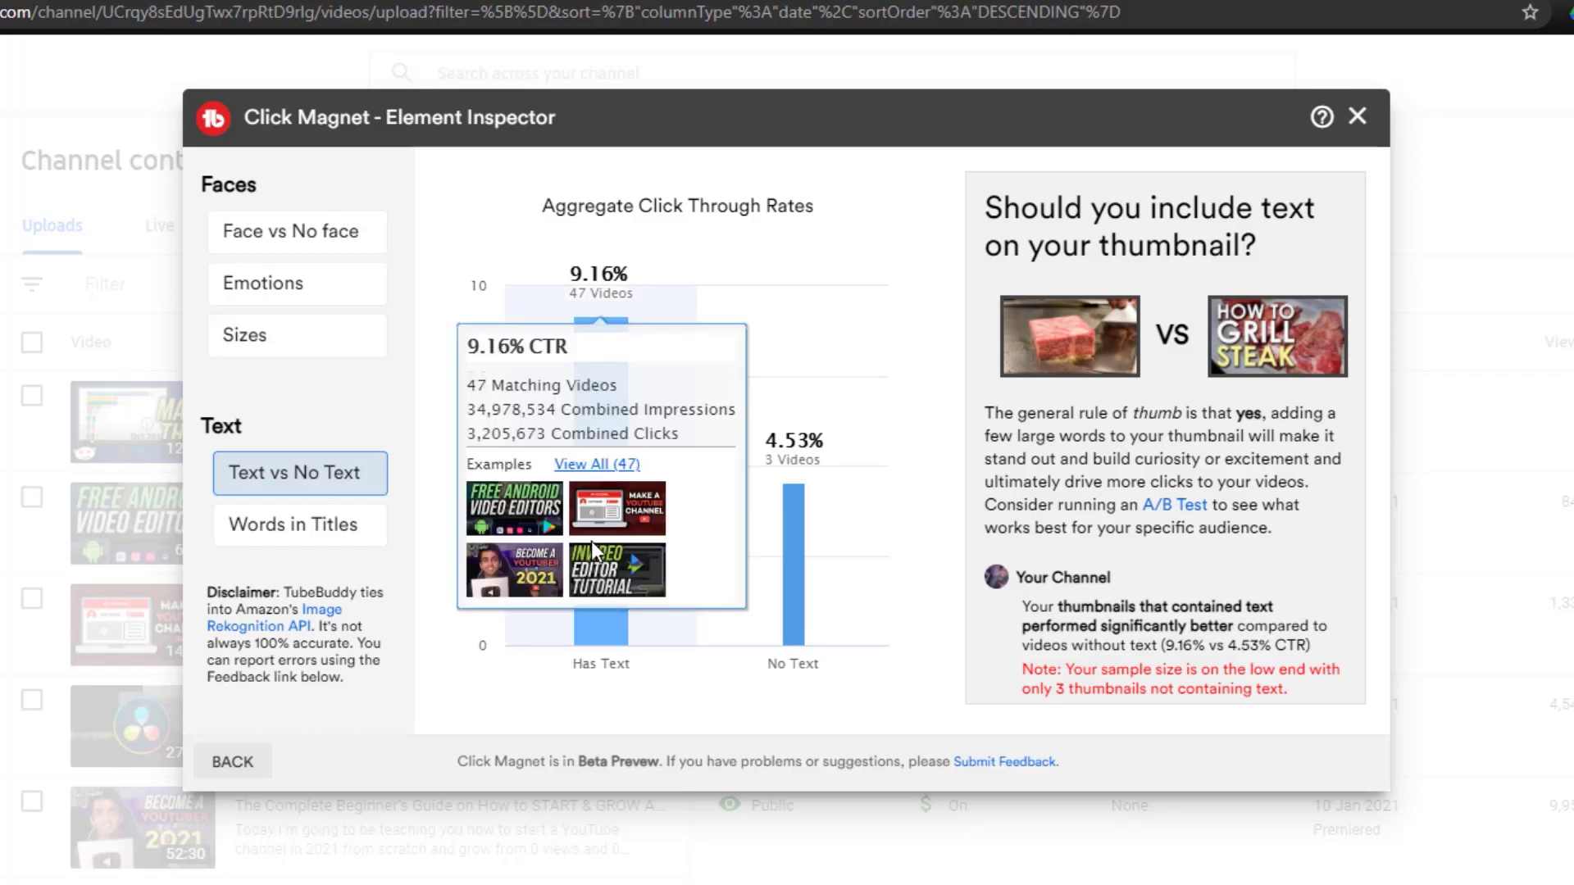
pyautogui.click(355, 537)
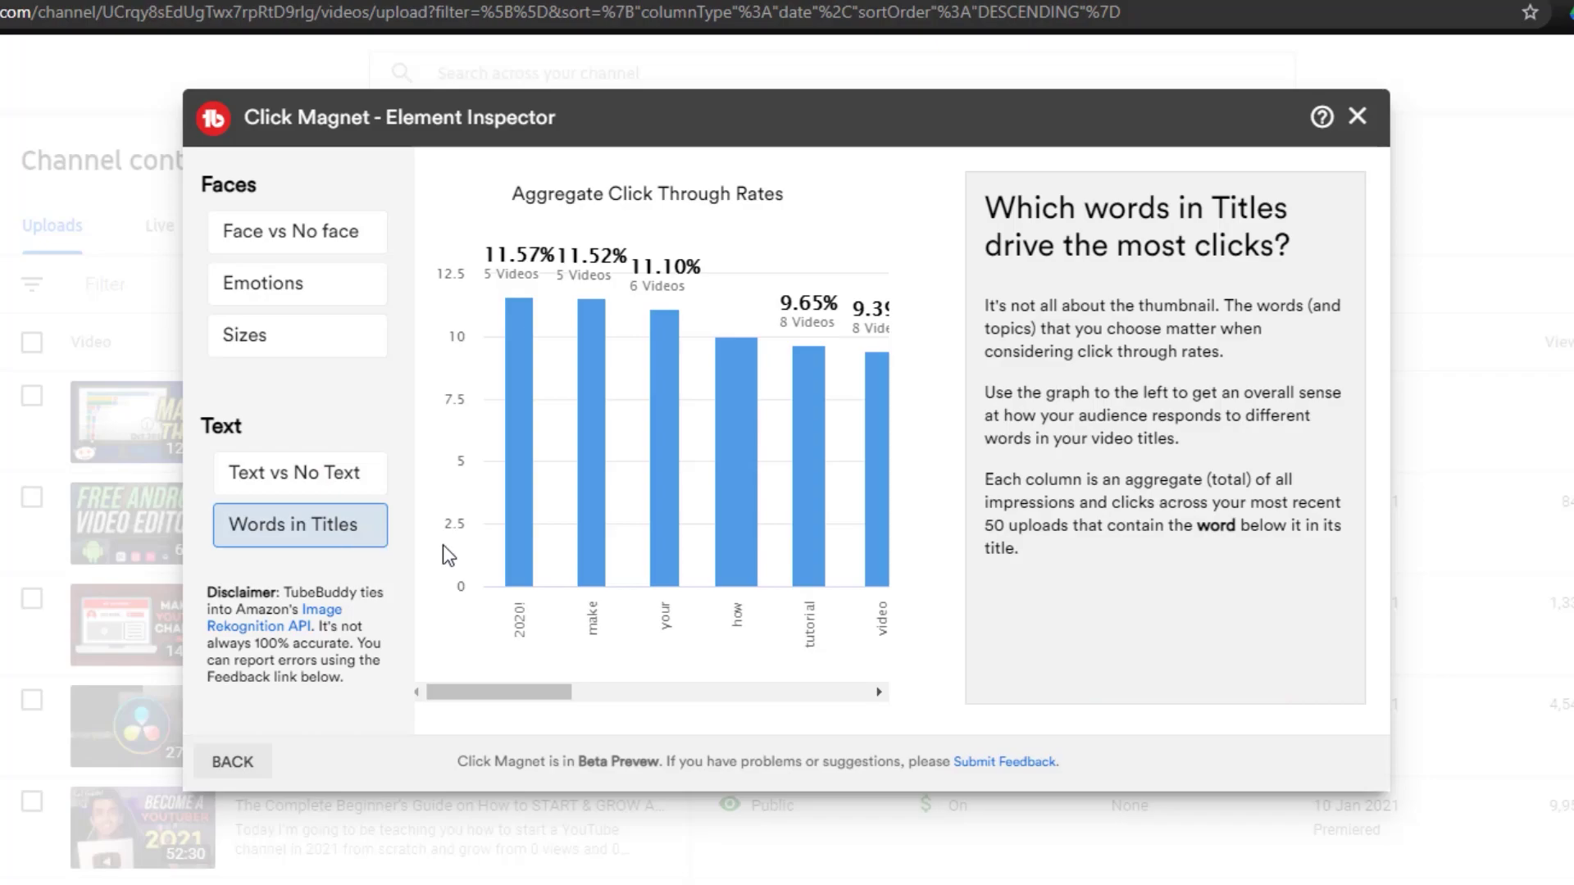
pyautogui.moveTo(500, 538)
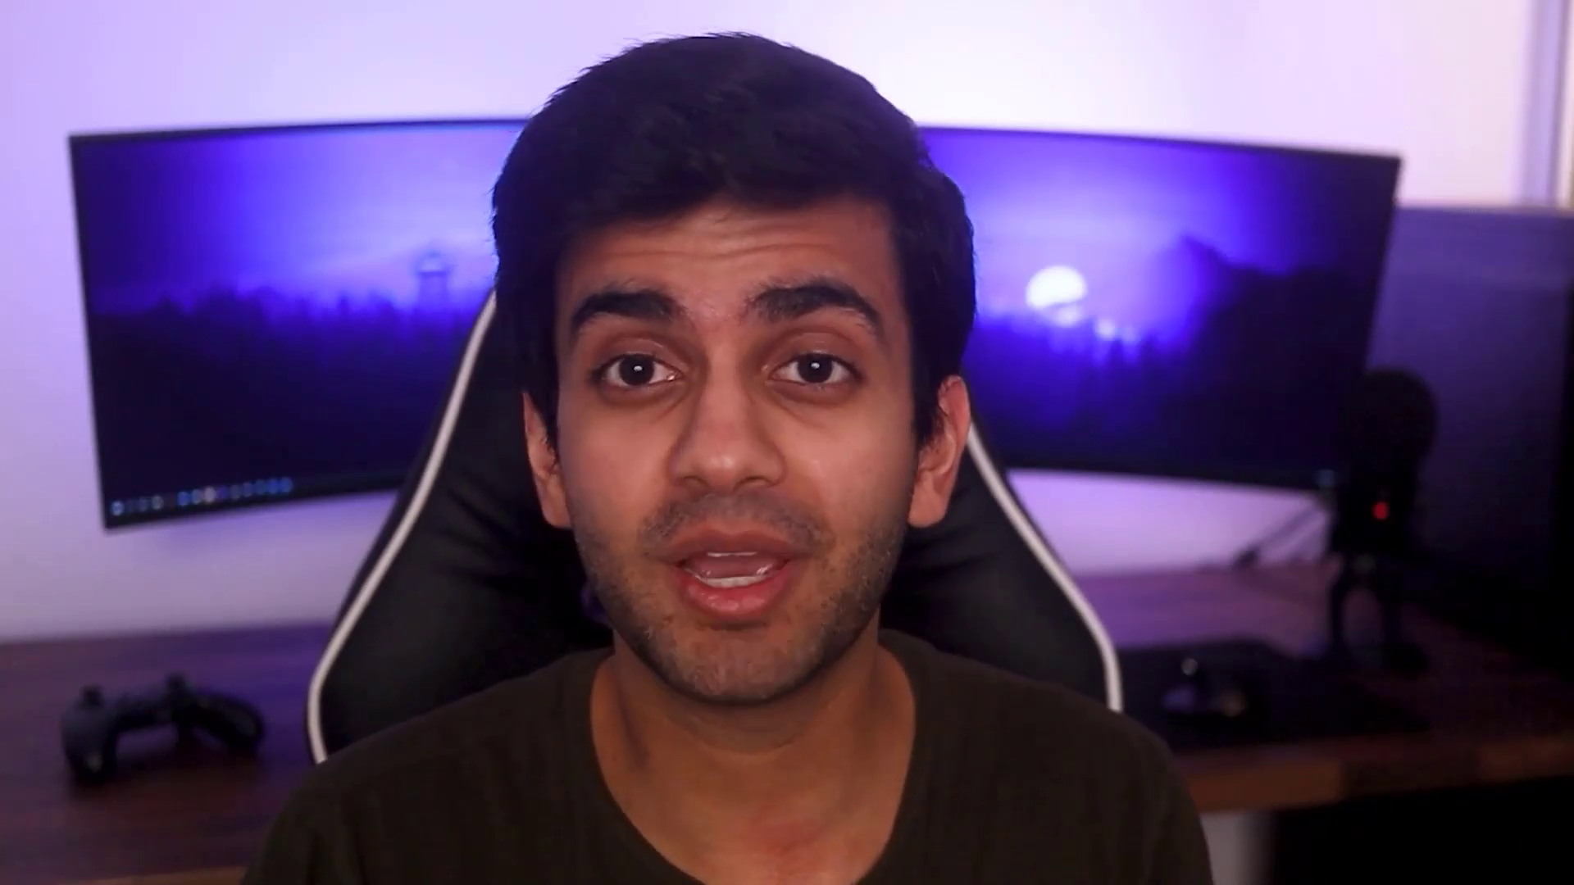